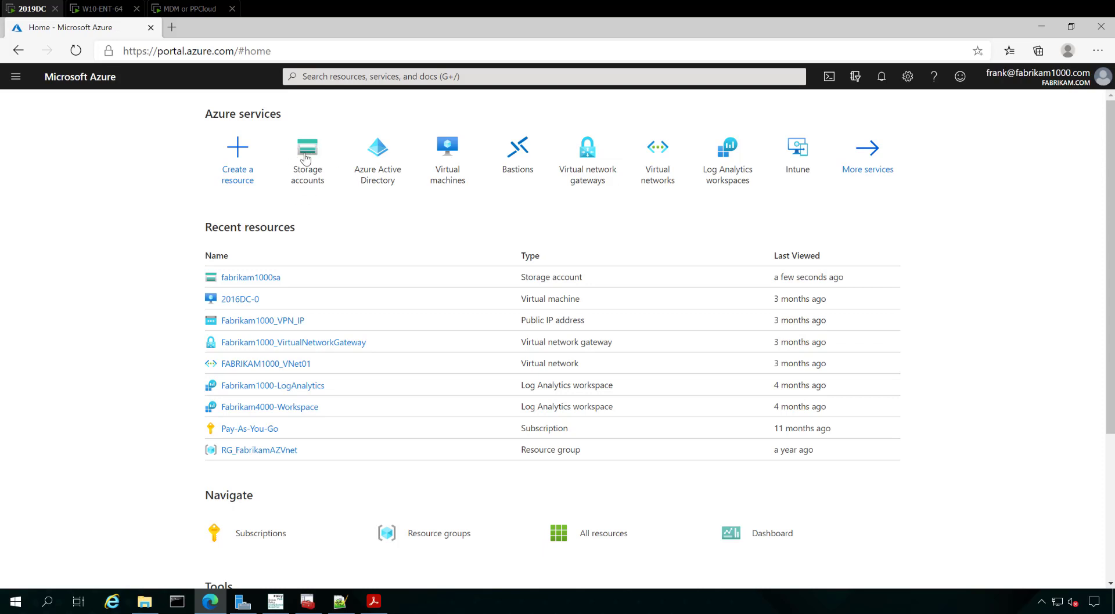
# - Search the portal for blob, go to the storage accounts service and start creating a new storage account
pyautogui.click(378, 76)
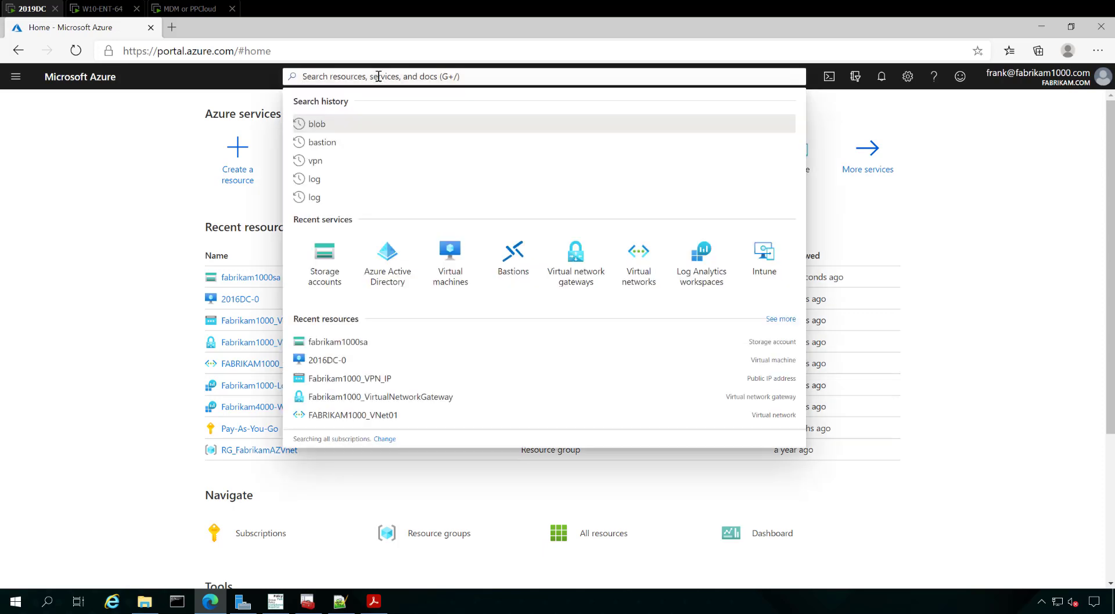
pyautogui.write('blob')
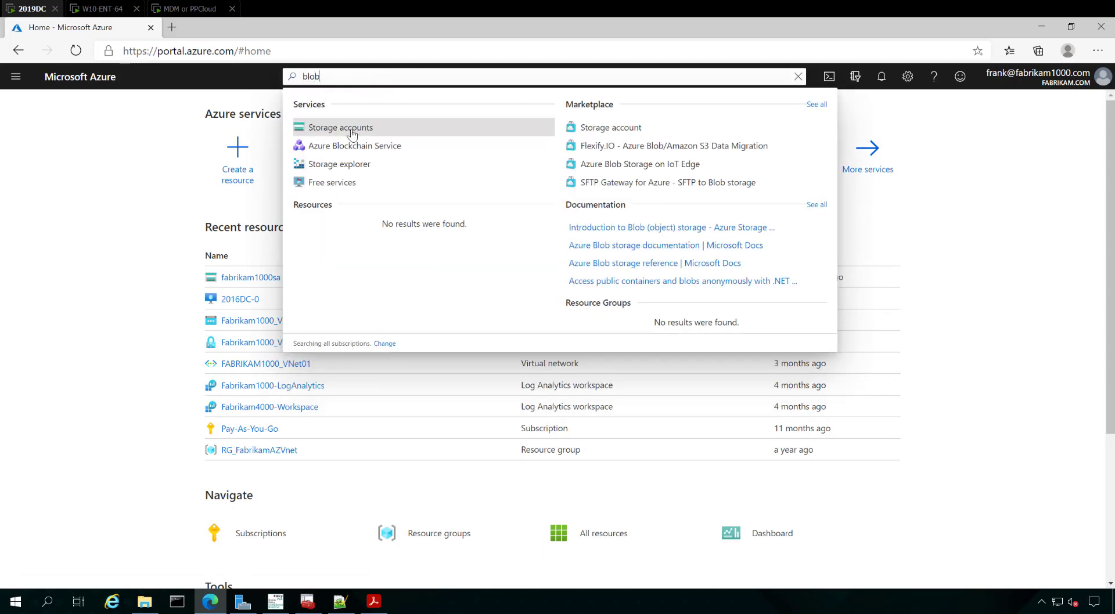
pyautogui.click(335, 134)
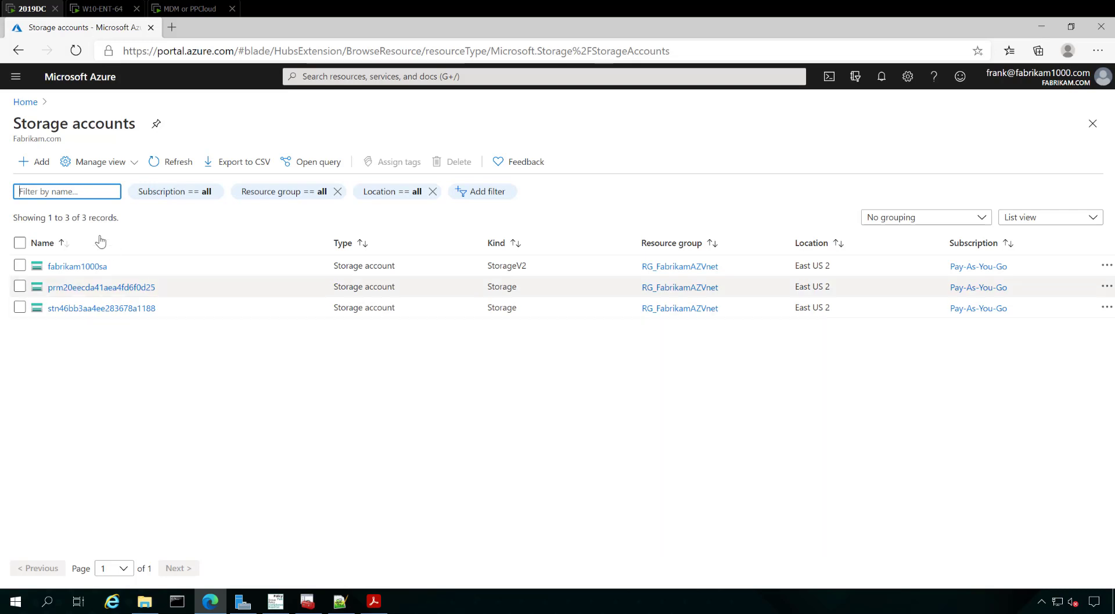
pyautogui.click(28, 165)
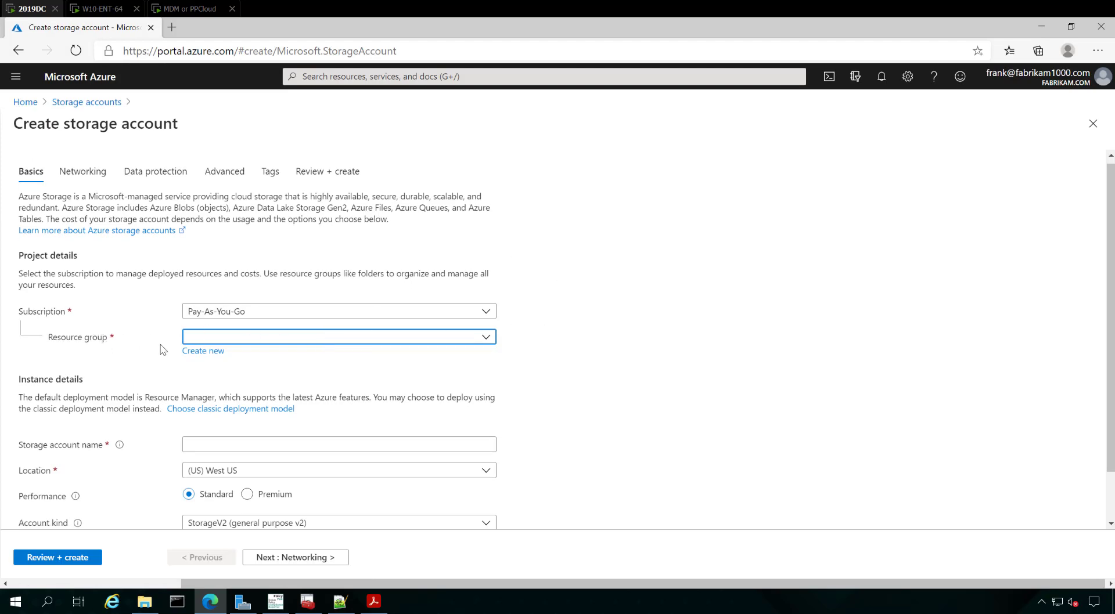
# - Create a new resource group named AzureBlob1 for the storage account
pyautogui.click(200, 352)
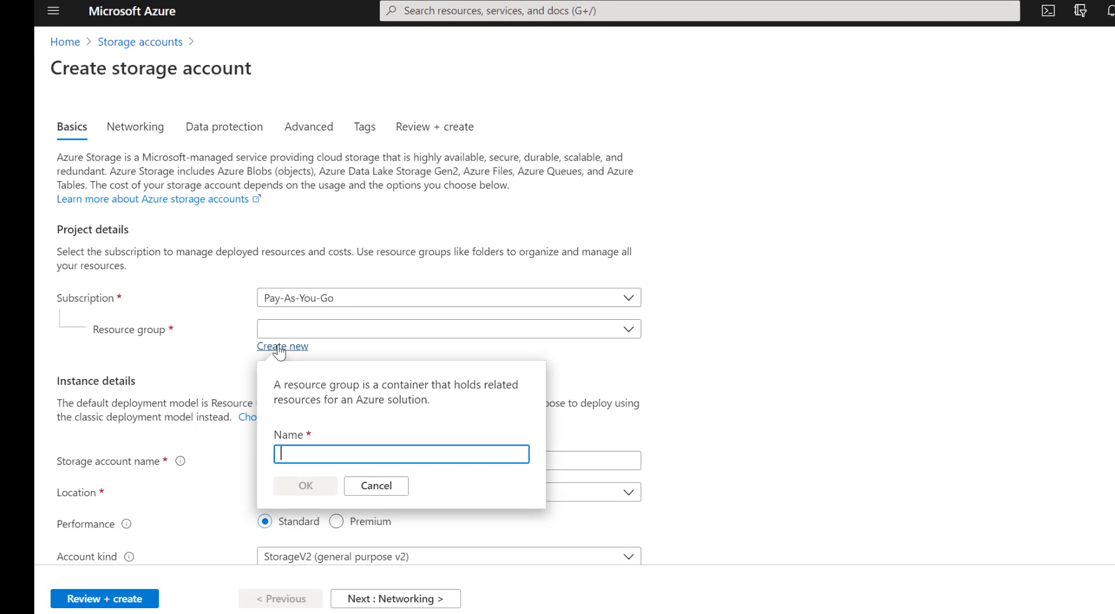
pyautogui.write('AzureBlob1')
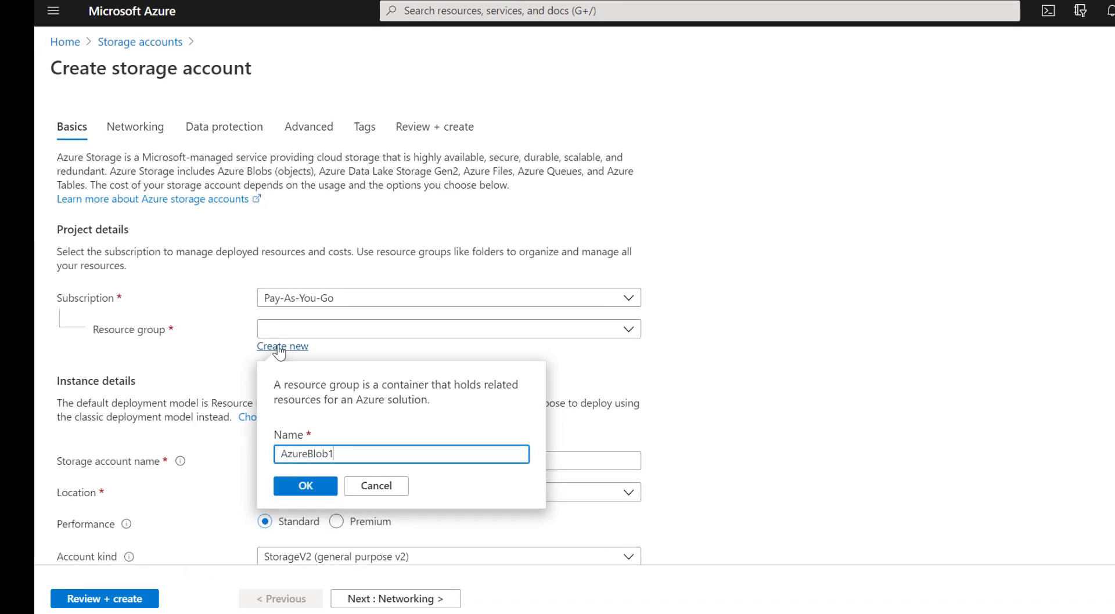
pyautogui.click(306, 486)
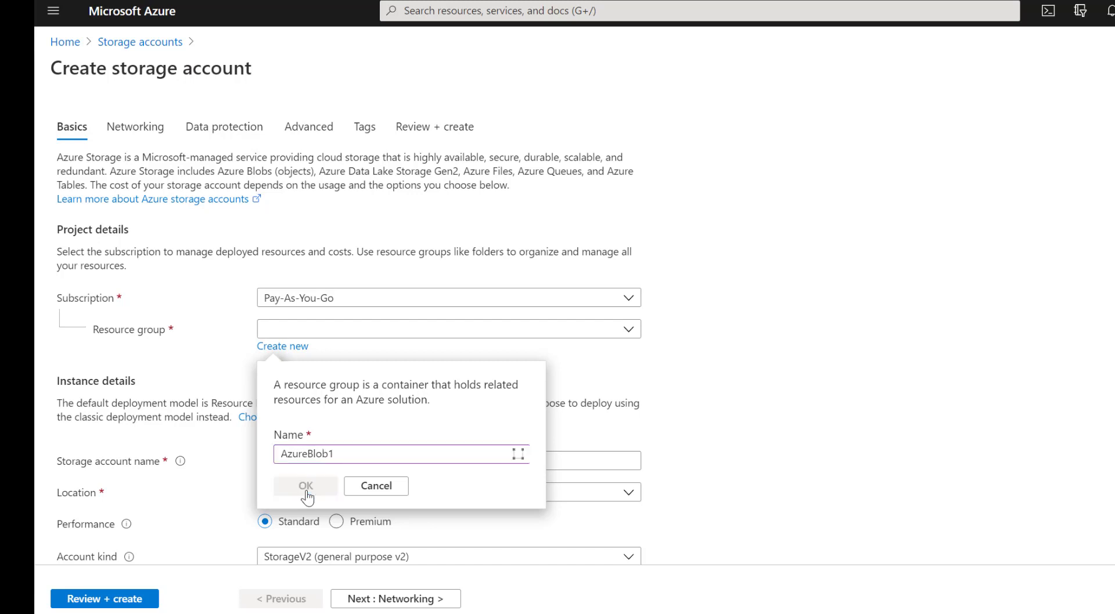
# - Set the storage account name to ppazureblob1
pyautogui.scroll(-1, 540, 416)
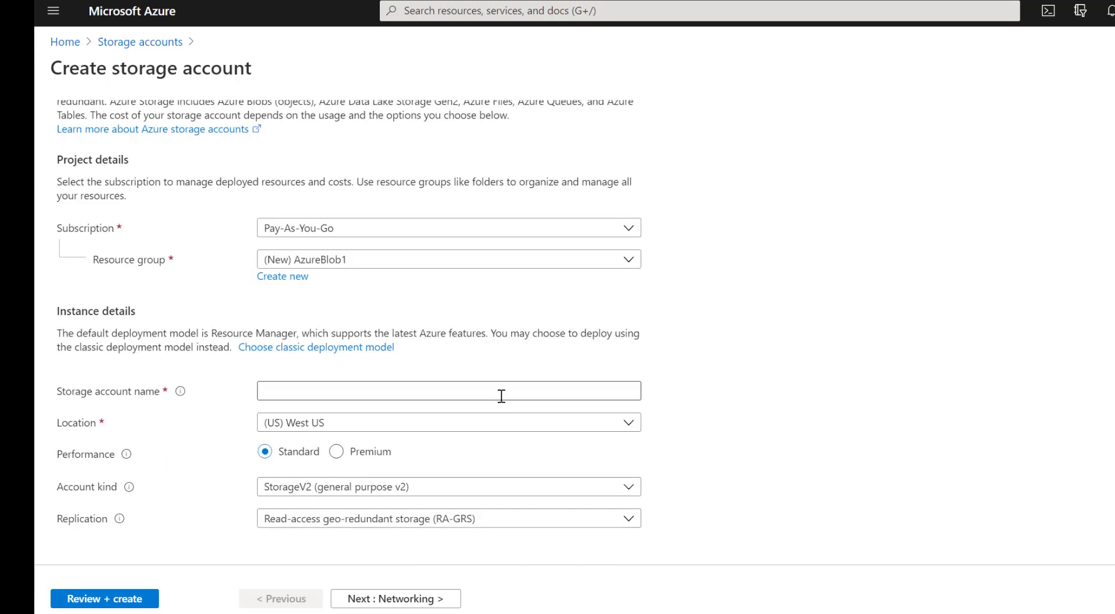
pyautogui.click(501, 396)
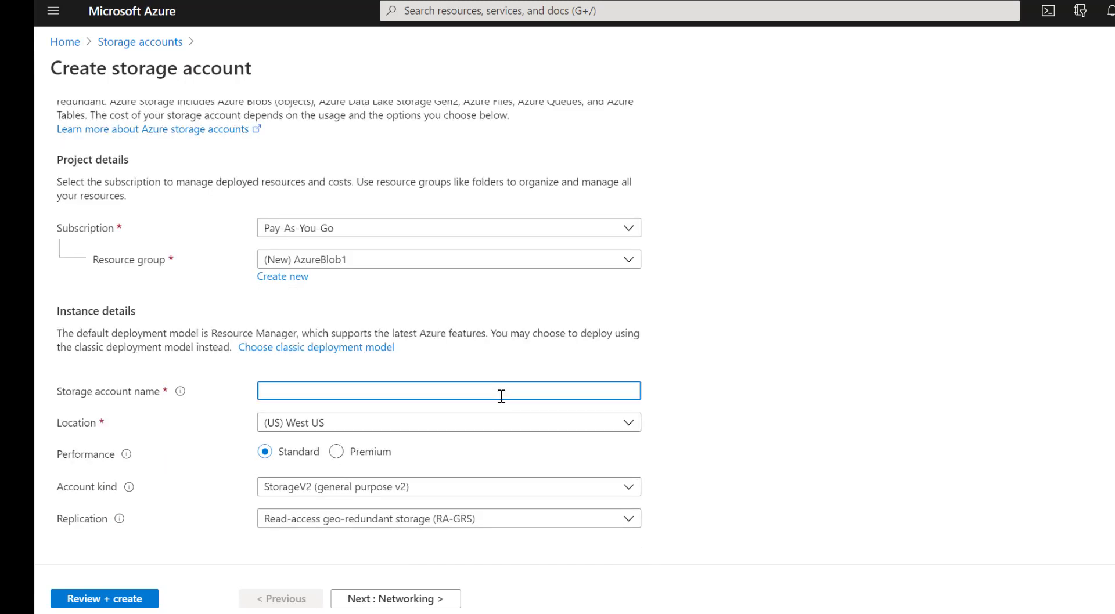
pyautogui.write('Blobl')
pyautogui.press('Home')
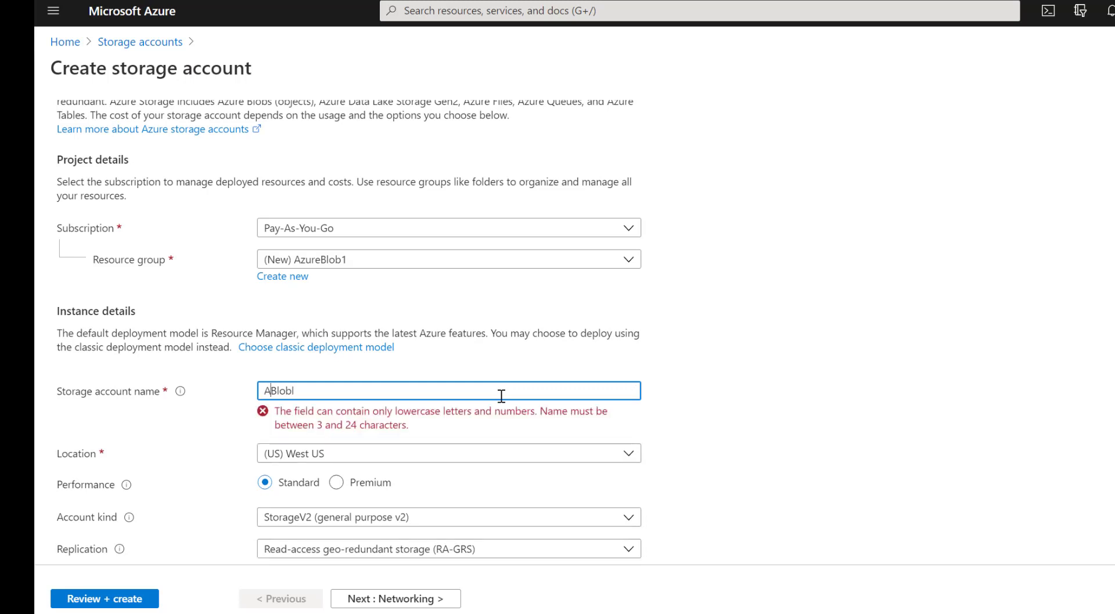
pyautogui.write('AzureBlob1')
pyautogui.hotkey('shift', 'End')
pyautogui.write('1')
pyautogui.press('Delete')
pyautogui.write('a')
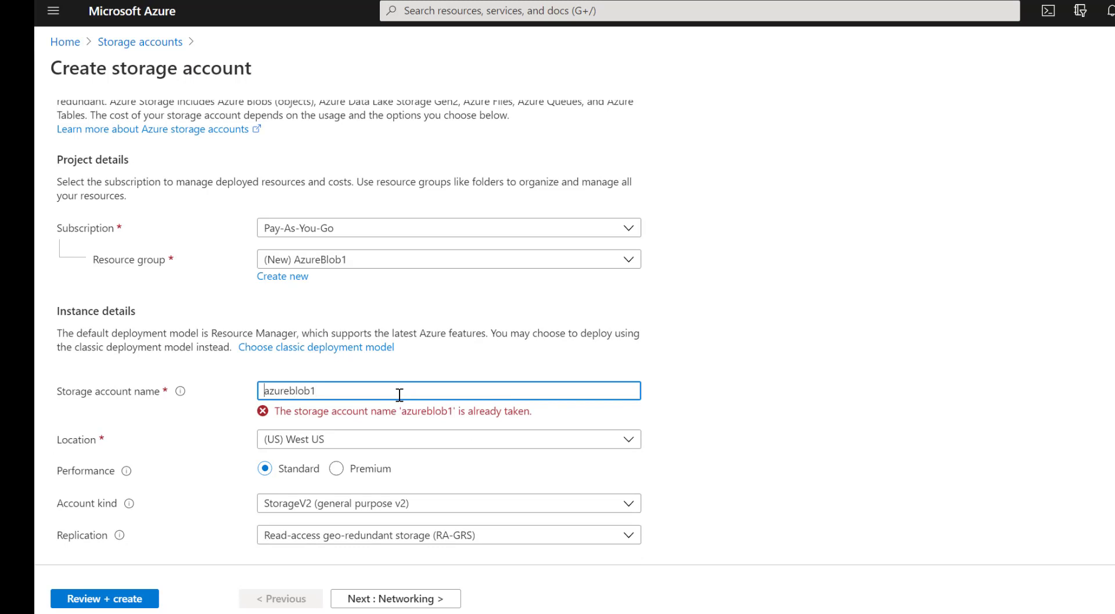
pyautogui.write('pp')
pyautogui.press('Tab')
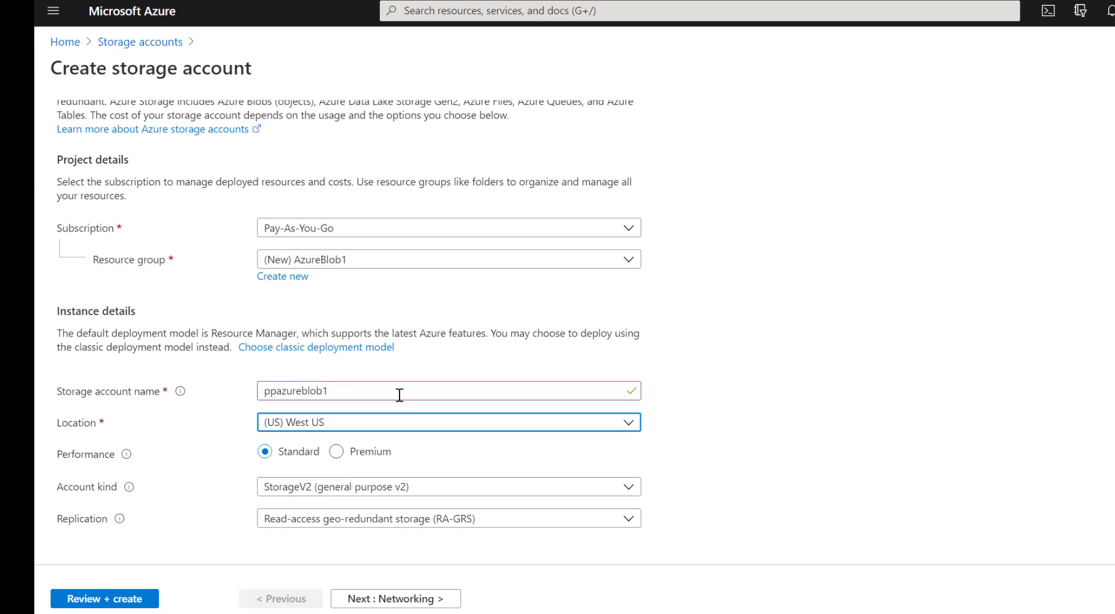
# - Check the account kind and replication options, keep StorageV2 (general purpose v2) and RA-GRS, and create the storage account
pyautogui.click(403, 491)
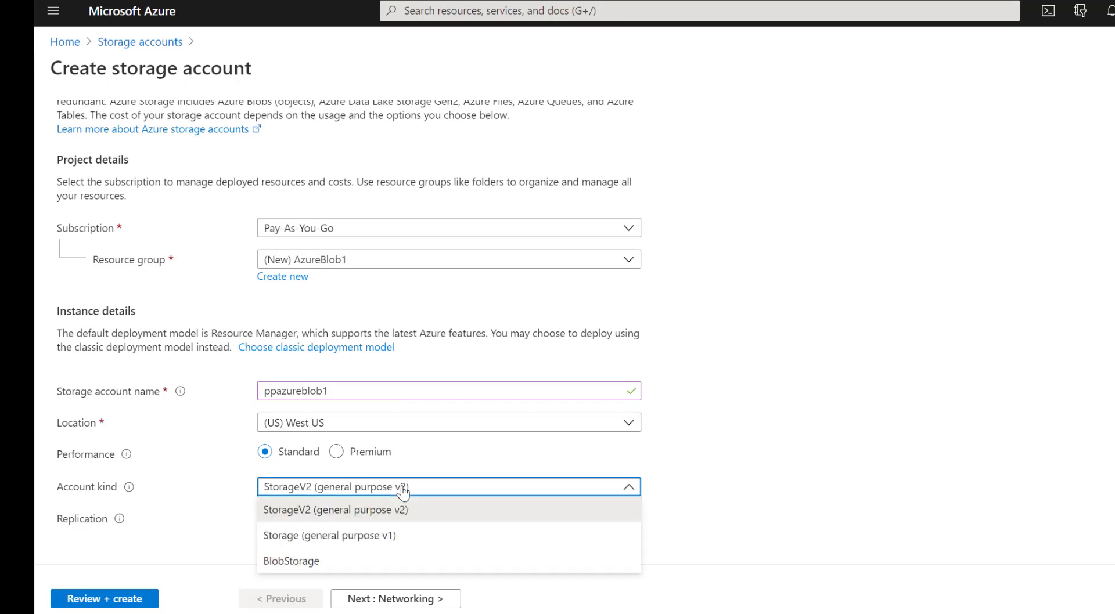
pyautogui.click(402, 491)
pyautogui.click(412, 526)
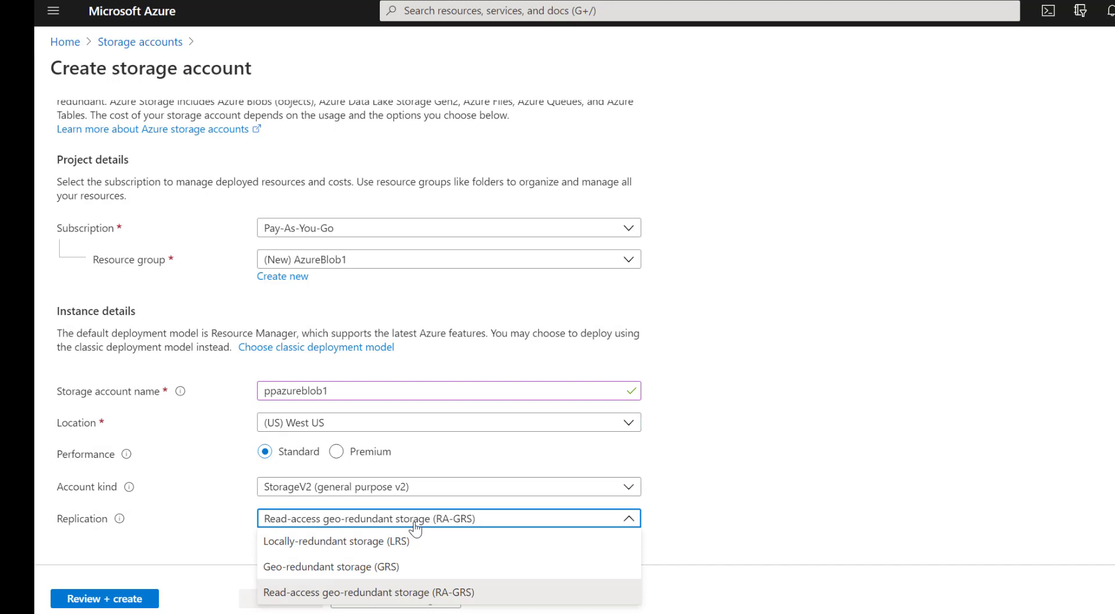
pyautogui.click(415, 527)
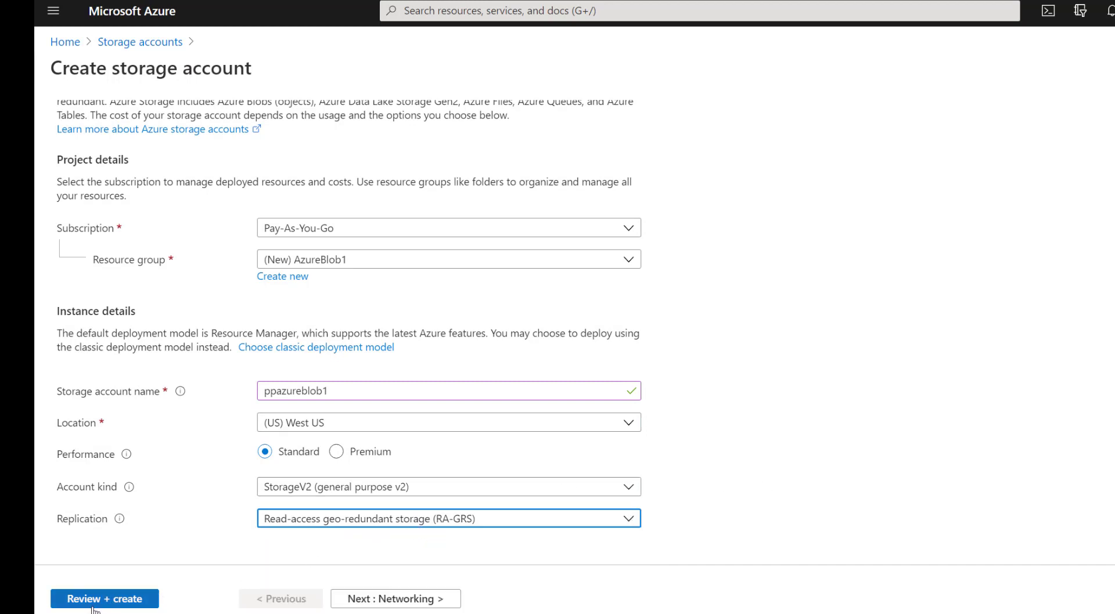
pyautogui.click(122, 601)
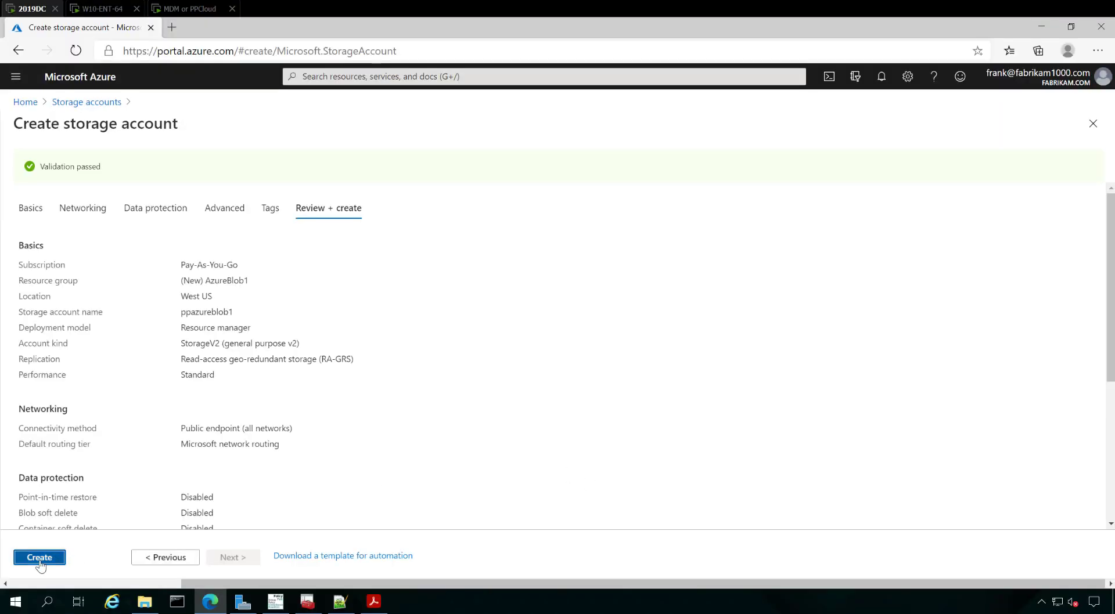
pyautogui.click(39, 558)
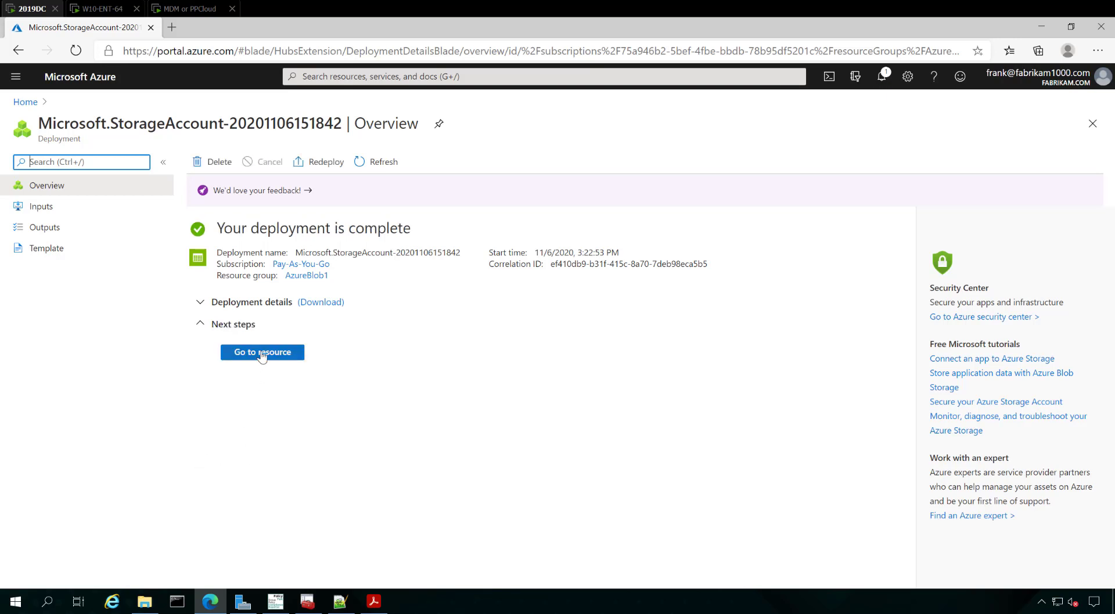
# - Open the deployed ppazureblob1 resource, locate its Blob service section and show its containers
pyautogui.click(262, 355)
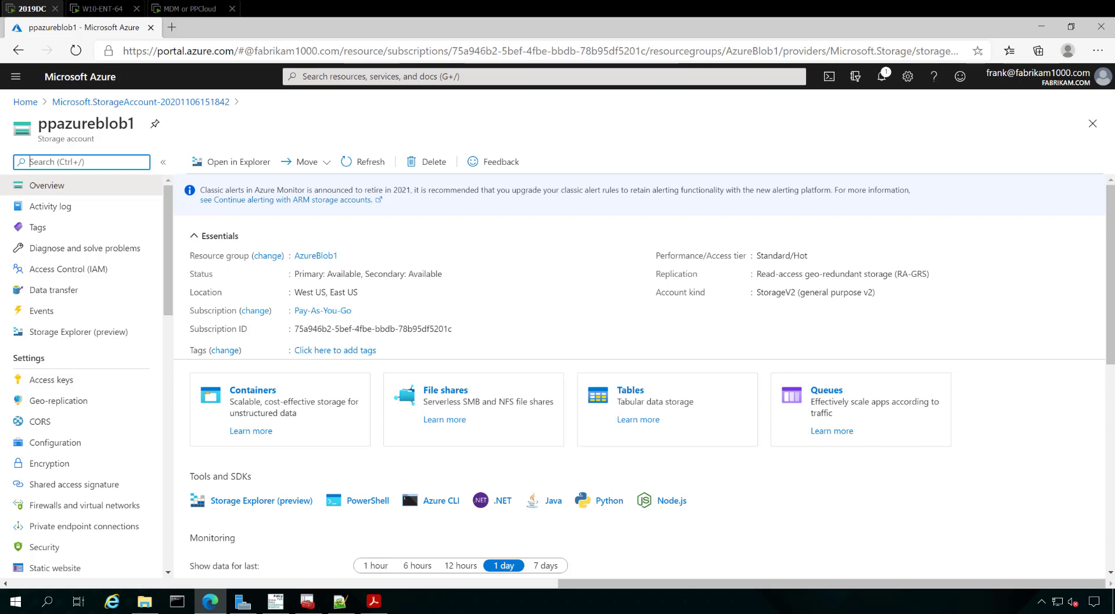
pyautogui.hotkey('ctrl', 'f')
pyautogui.write('blob')
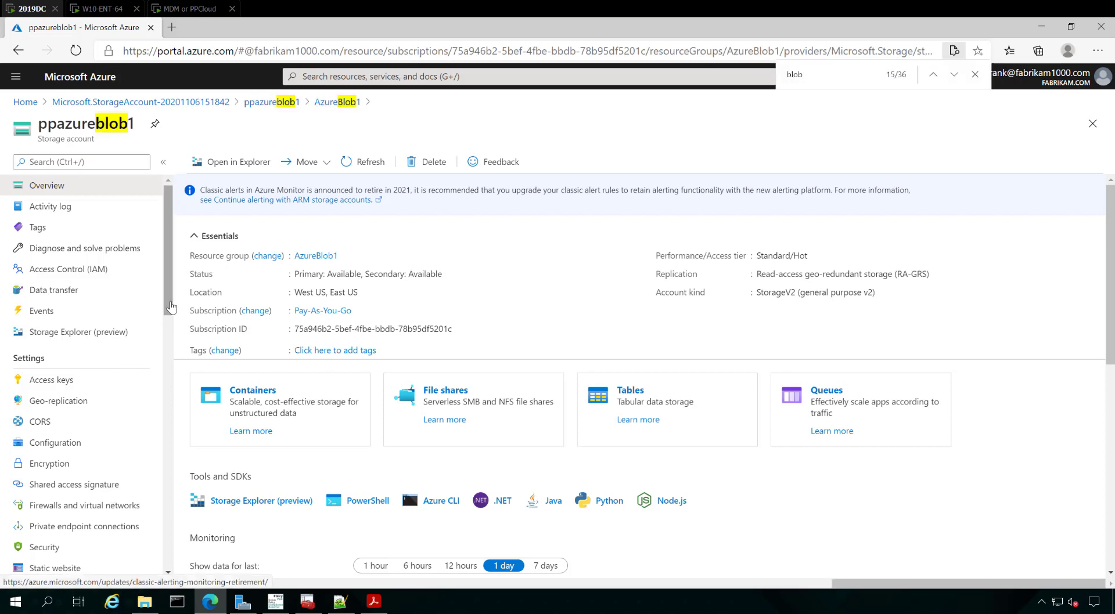
pyautogui.moveTo(170, 309); pyautogui.dragTo(161, 359)
pyautogui.scroll(-3, 161, 358)
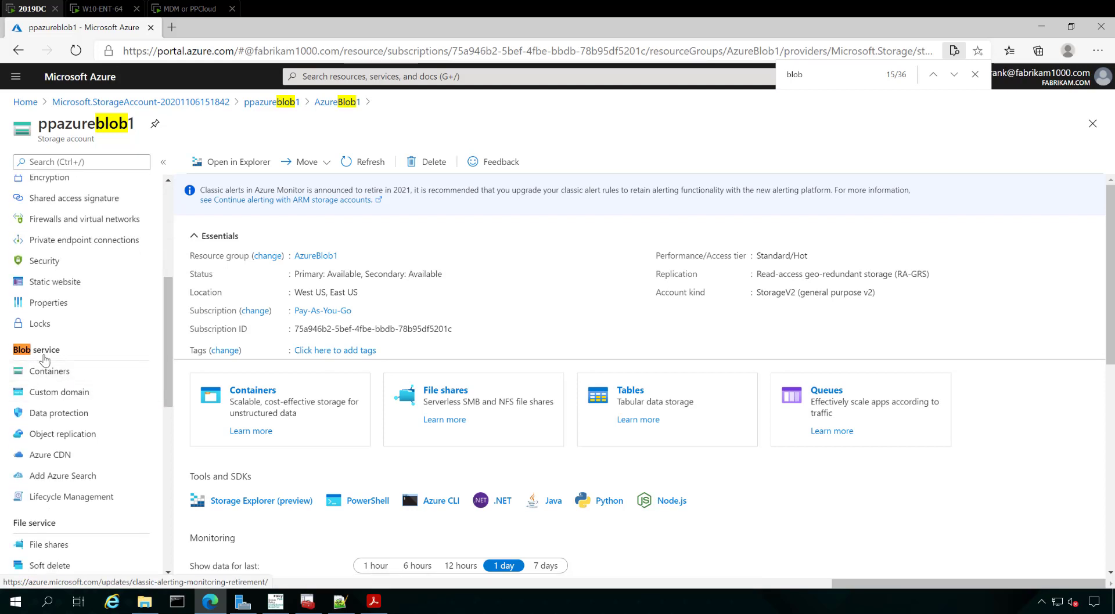
pyautogui.click(39, 376)
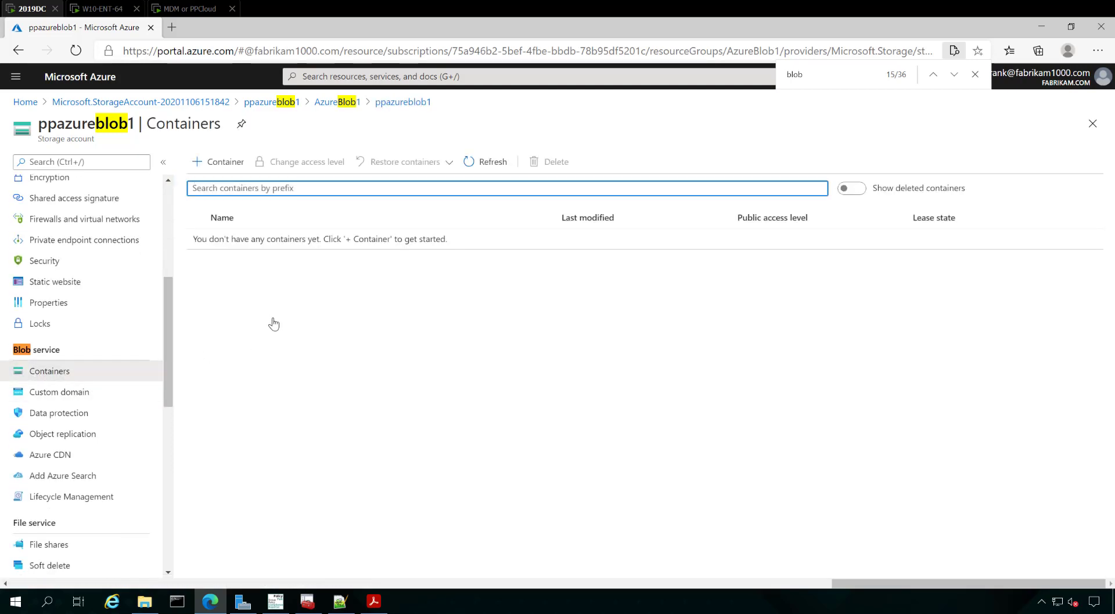
# - Create a container named ppblob1-software with public access level Blob (anonymous read access for blobs only)
pyautogui.click(219, 162)
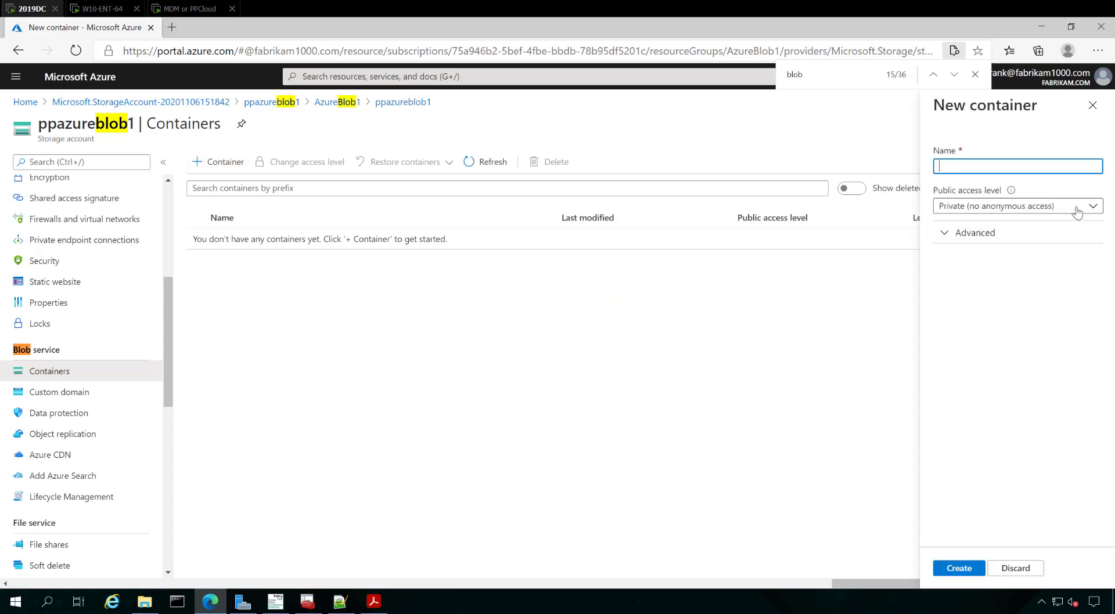
pyautogui.click(1080, 210)
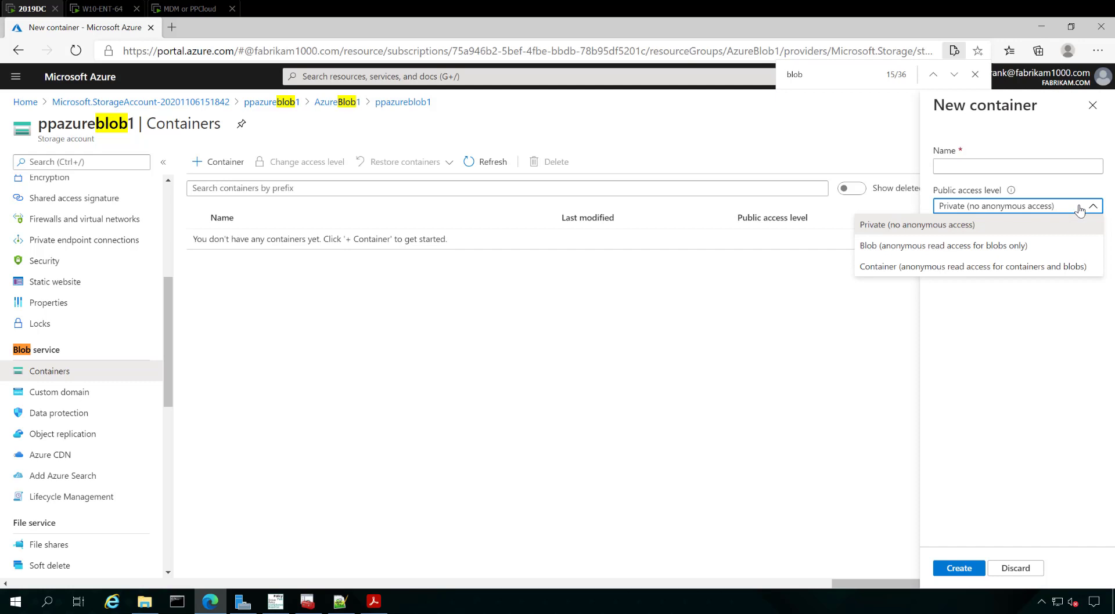
pyautogui.click(1027, 249)
pyautogui.click(964, 172)
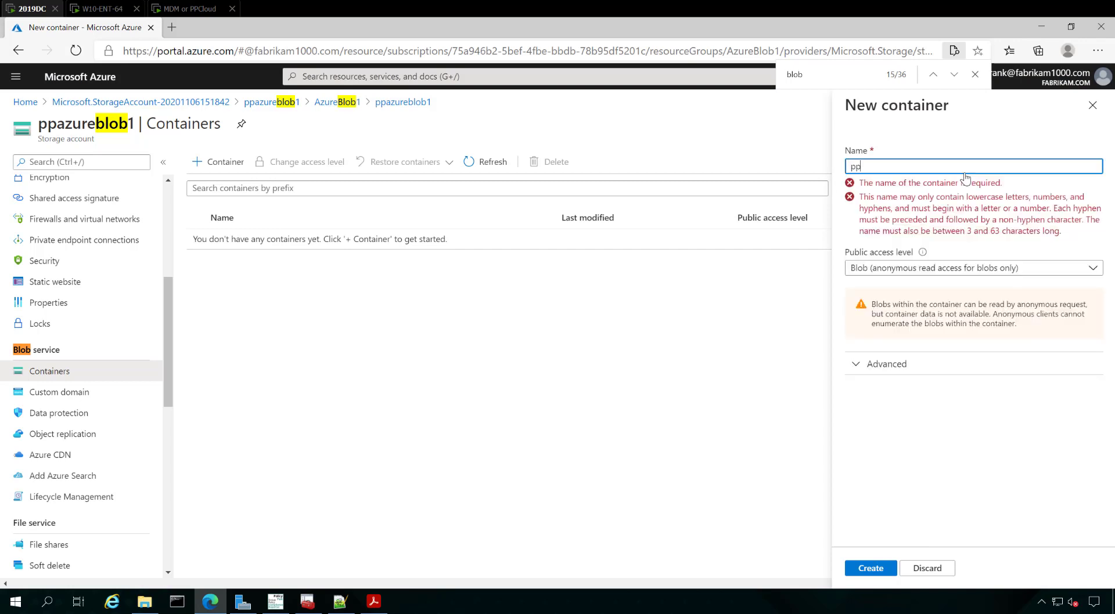
pyautogui.write('ppblob1-softwar')
pyautogui.hotkey('ctrl', 'shift', 'Left')
pyautogui.press('Right')
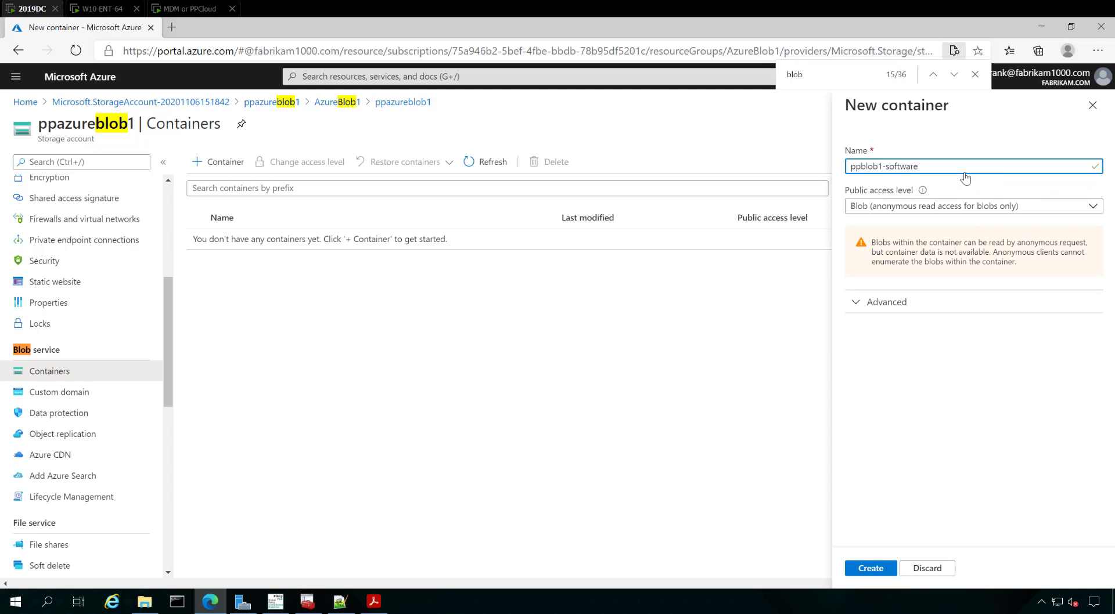
pyautogui.click(892, 314)
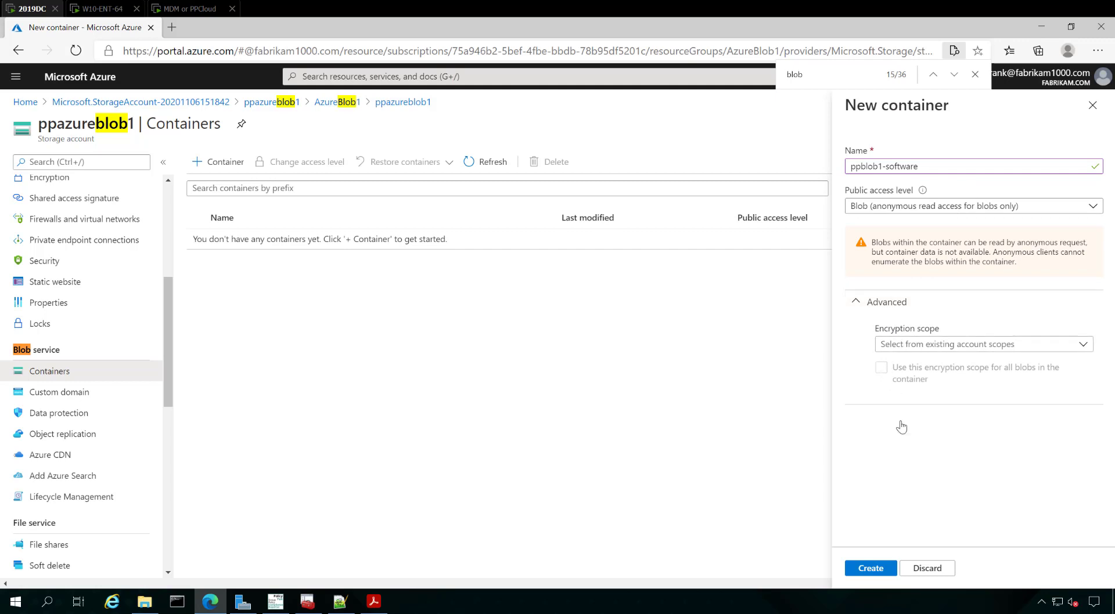
pyautogui.click(871, 571)
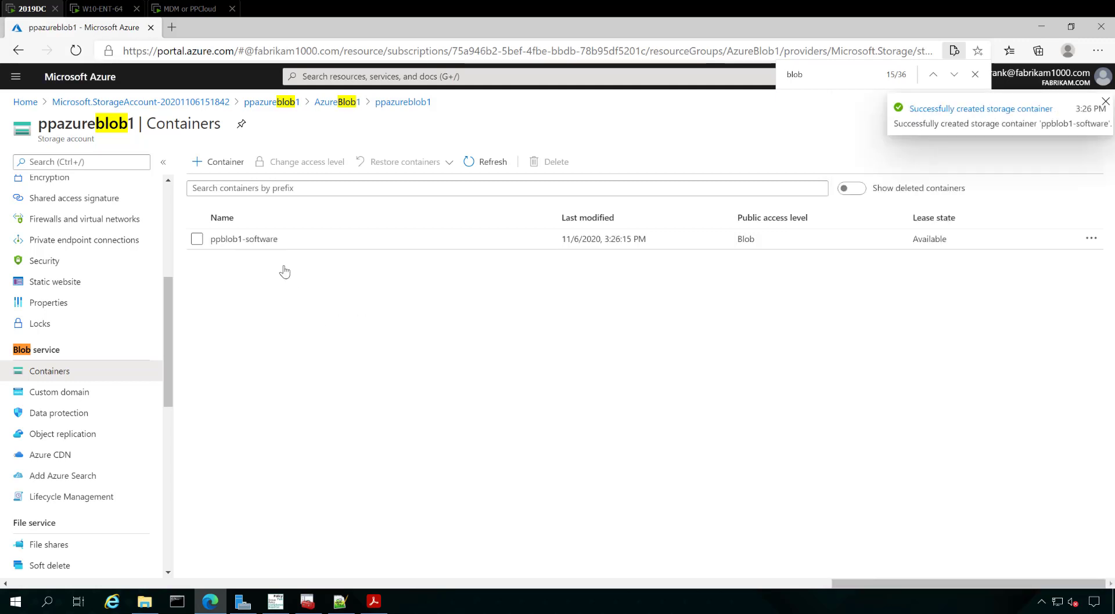
# - Upload c:\share\7z.msi to the ppblob1-software container and open the uploaded blob's properties
pyautogui.click(248, 241)
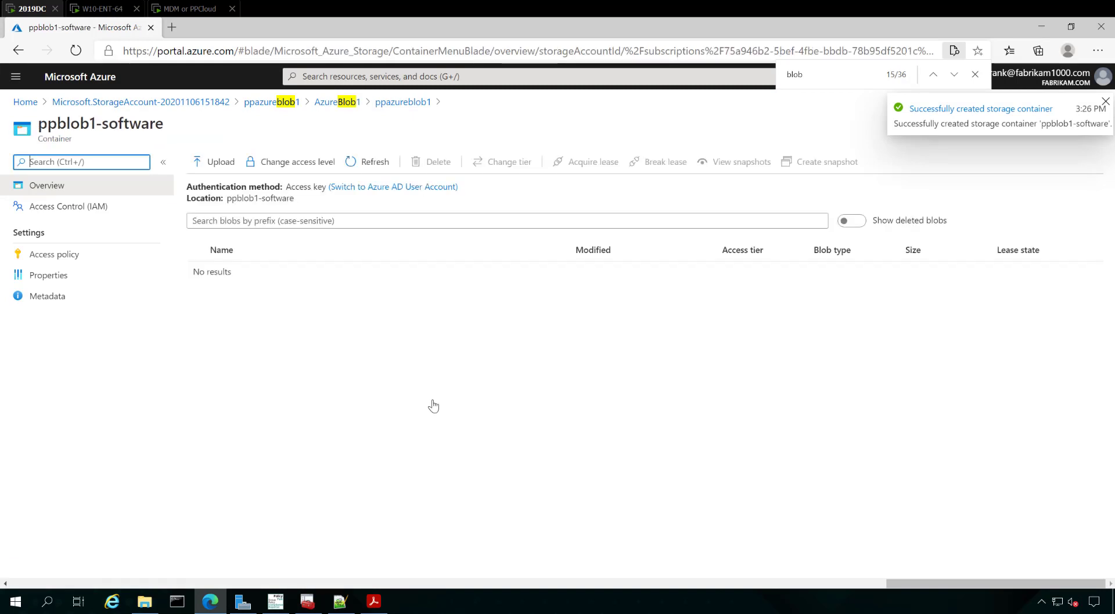
pyautogui.click(219, 165)
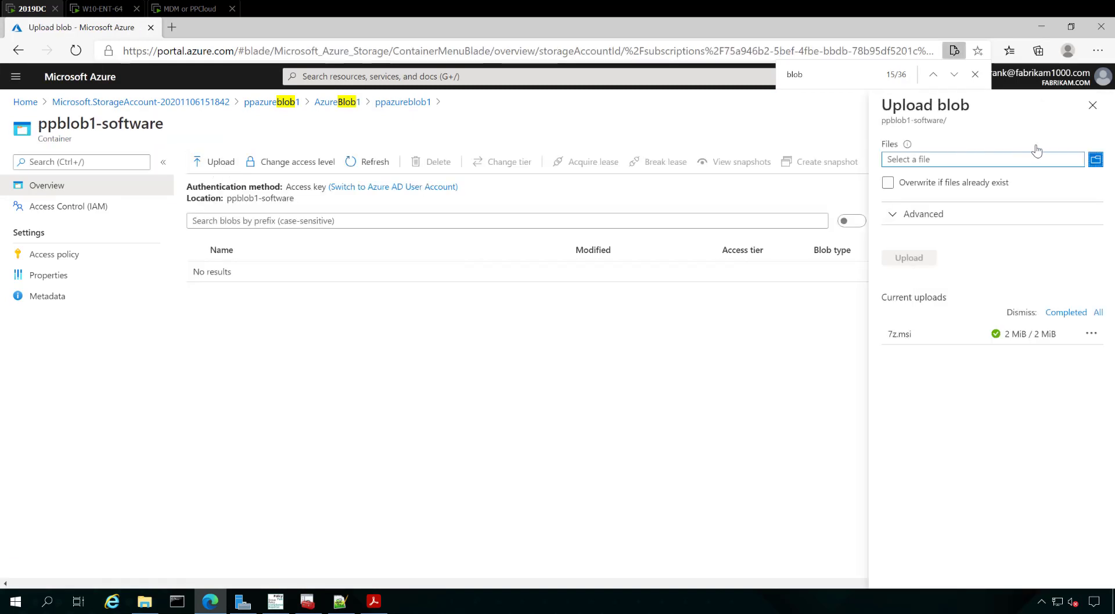
pyautogui.click(1095, 159)
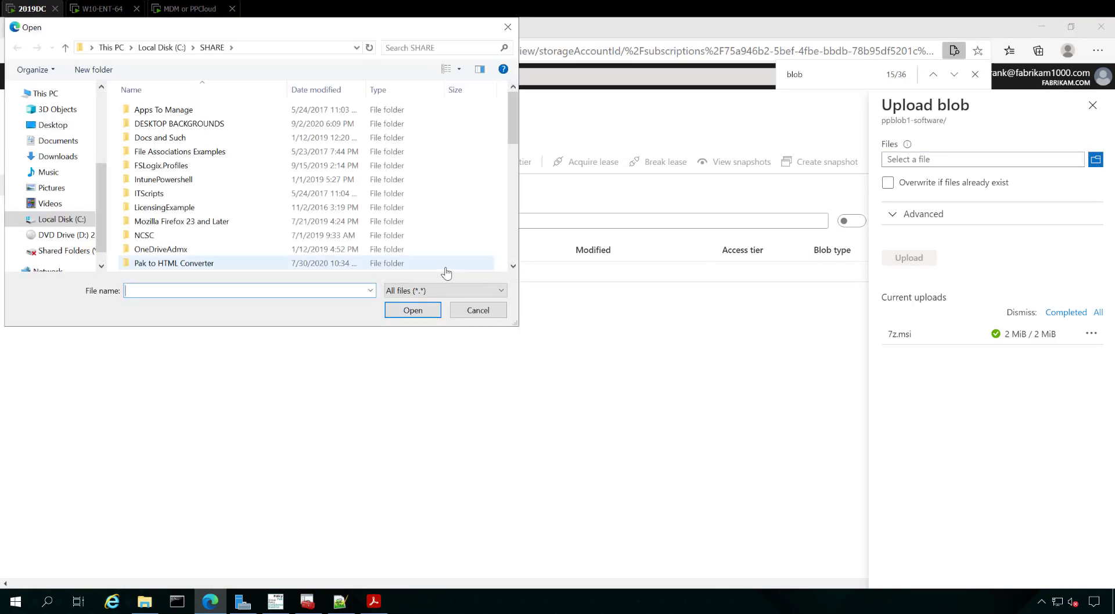
pyautogui.write('c:\\share\\')
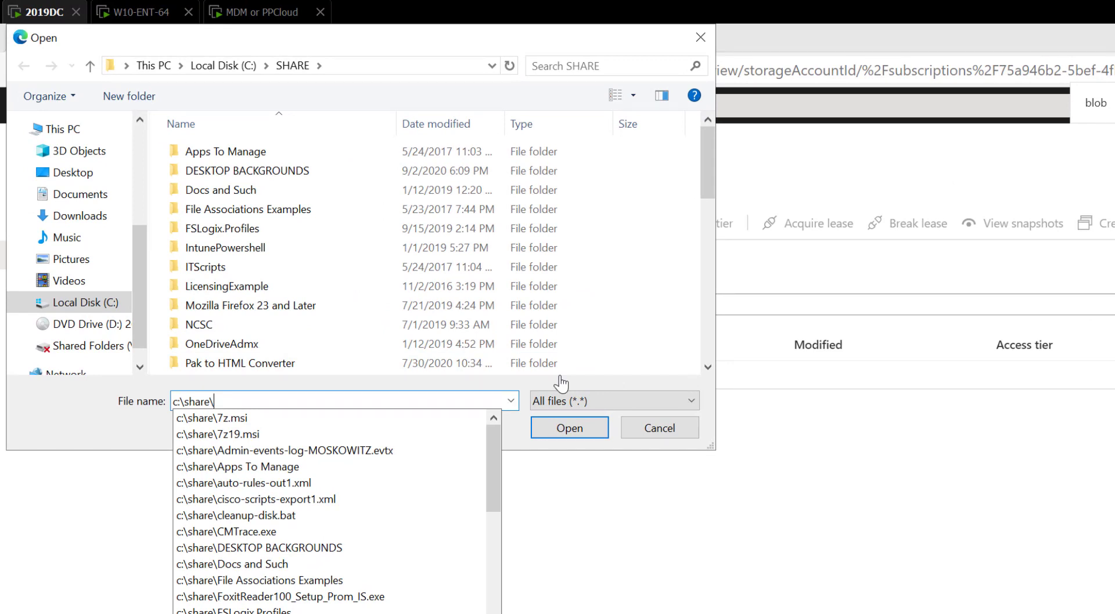
pyautogui.write('7')
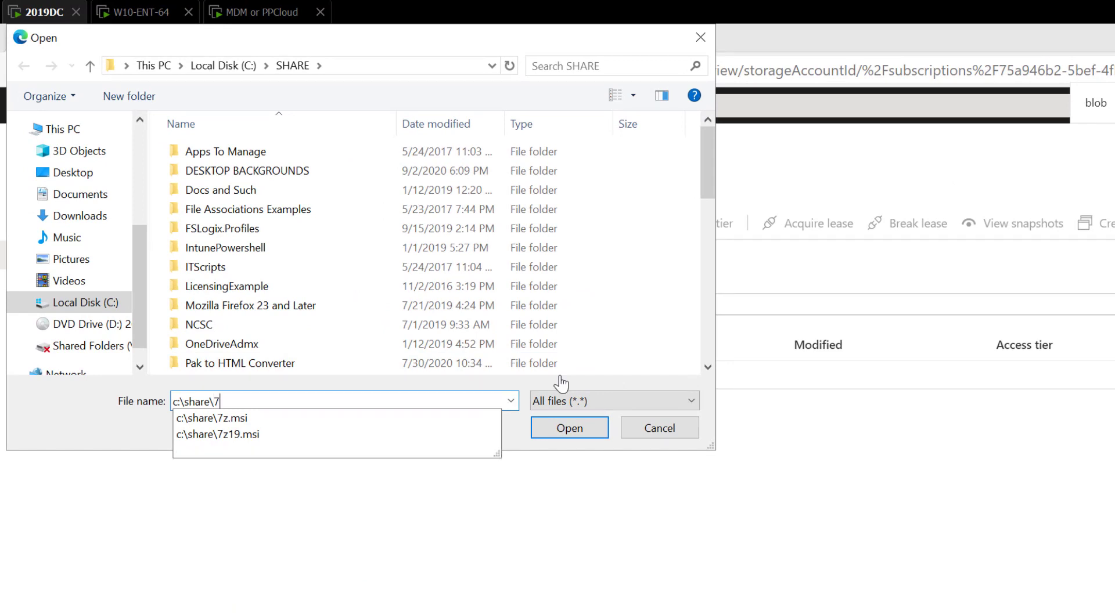
pyautogui.click(267, 418)
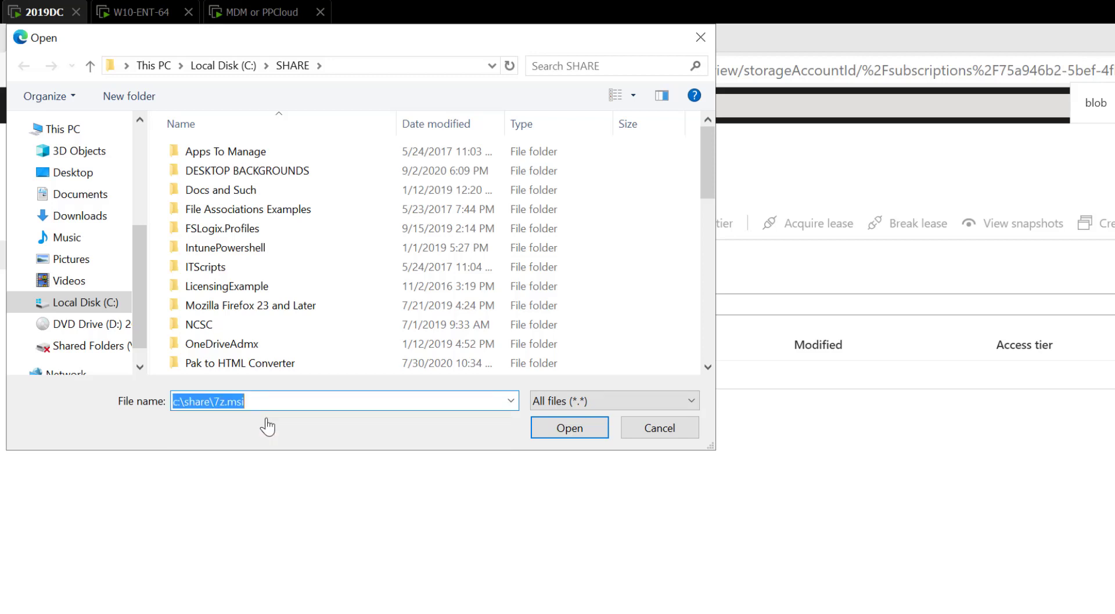
pyautogui.click(568, 430)
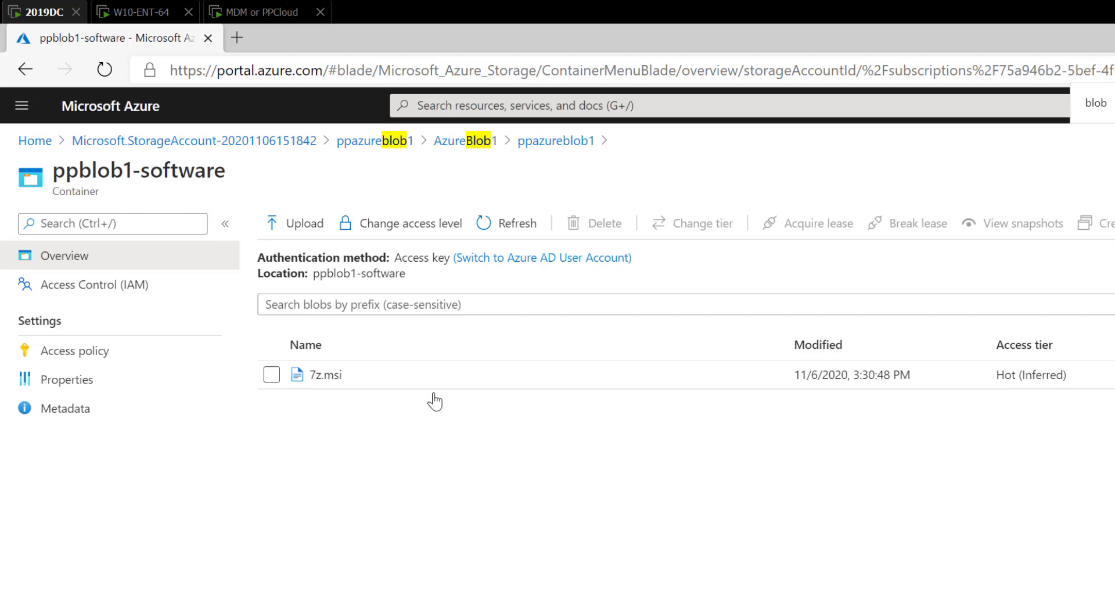
pyautogui.click(335, 379)
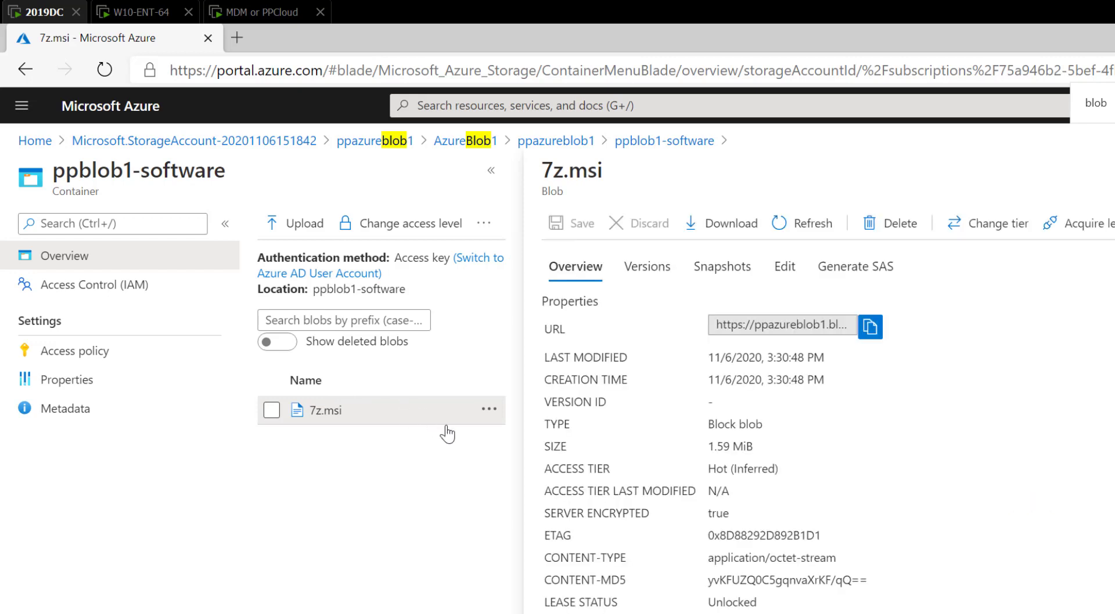
# - Copy the 7z.msi blob's URL, test its anonymous download in an InPrivate window, and close that window
pyautogui.click(869, 328)
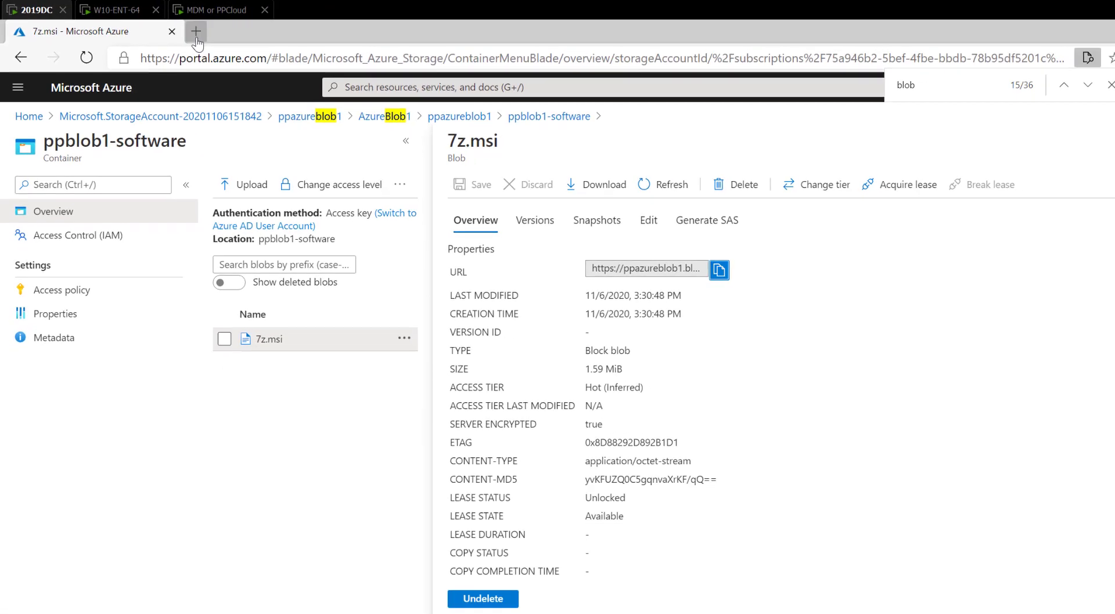
pyautogui.click(181, 33)
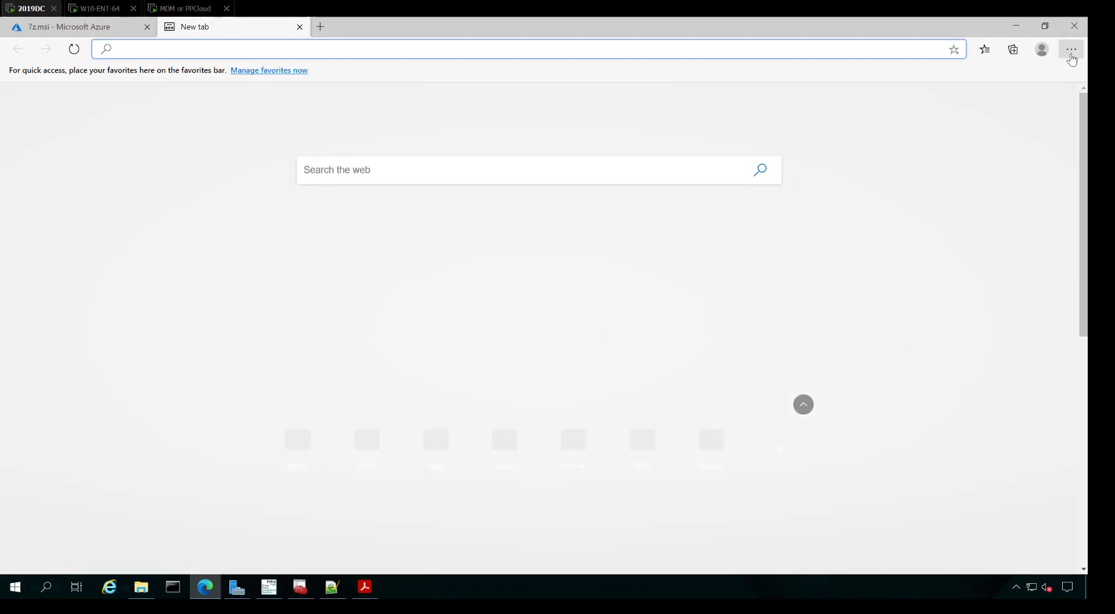
pyautogui.click(1071, 49)
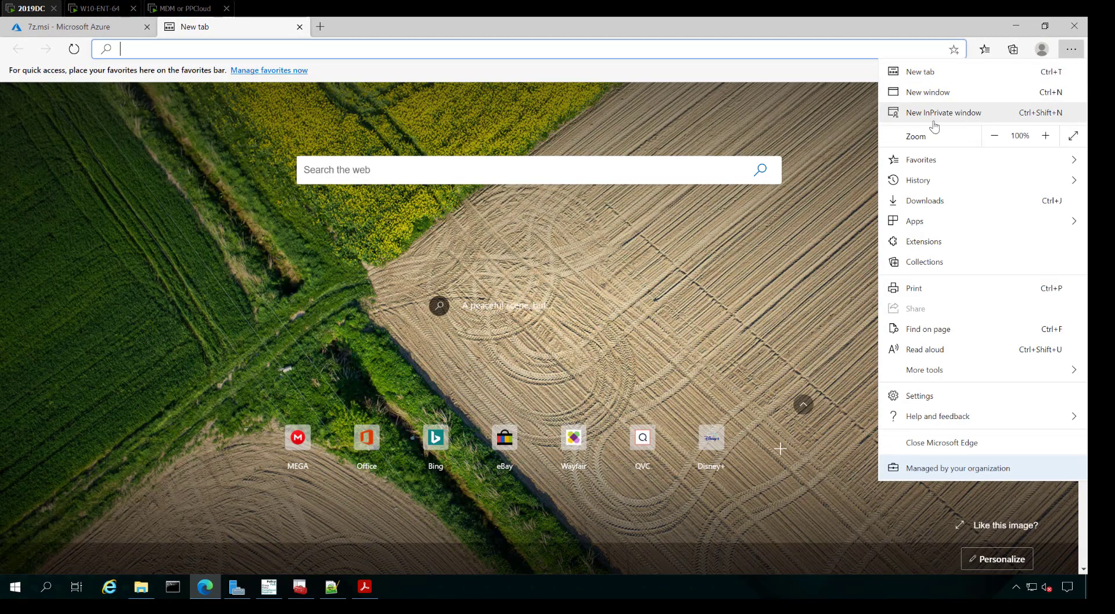
pyautogui.click(978, 112)
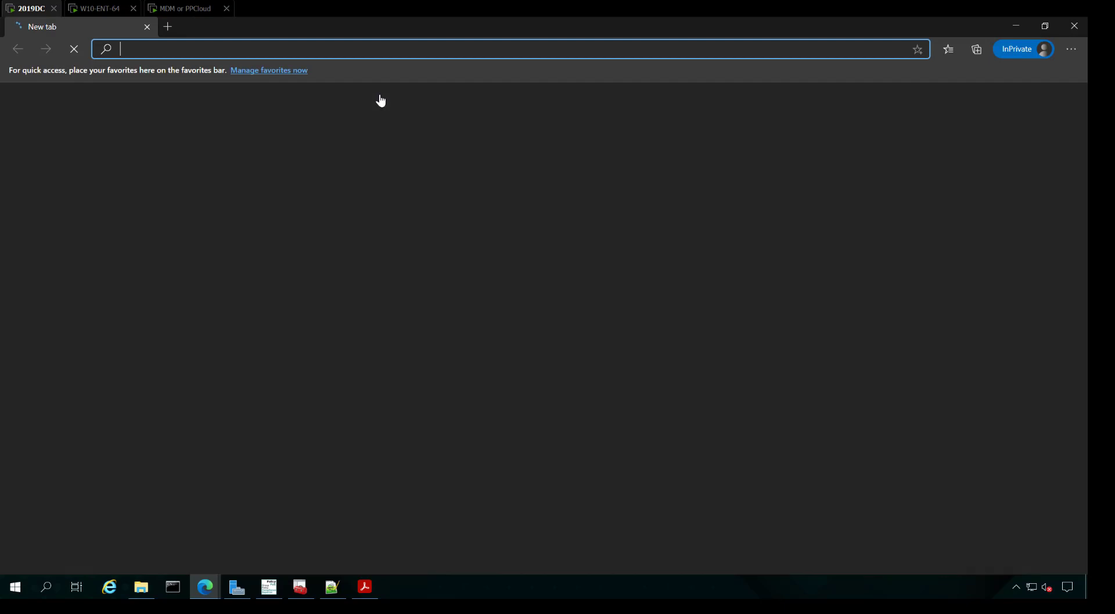
pyautogui.hotkey('ctrl', 'v')
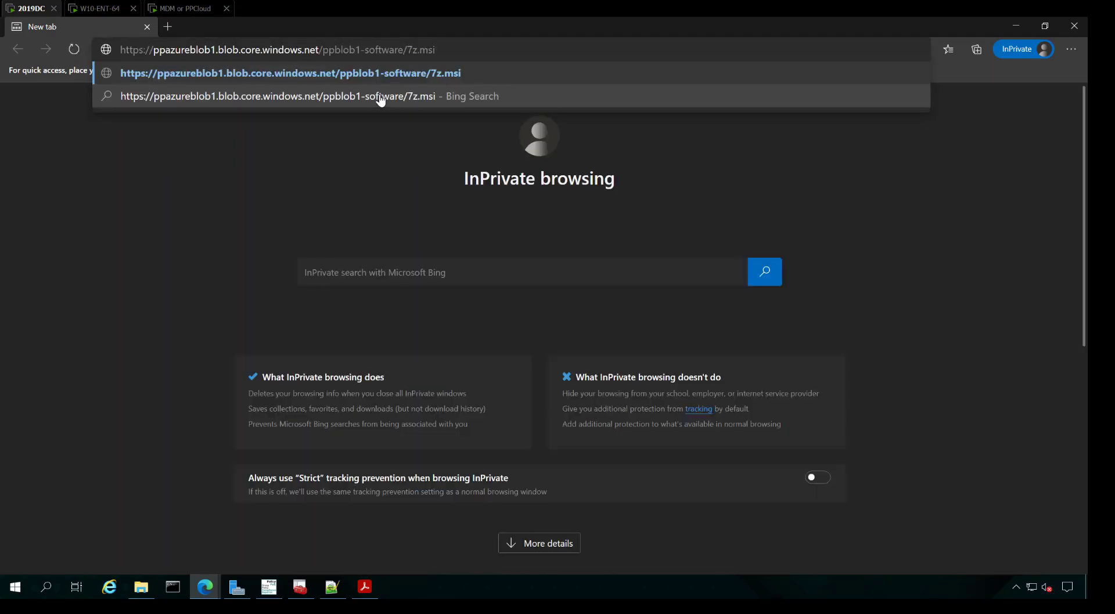
pyautogui.press('Return')
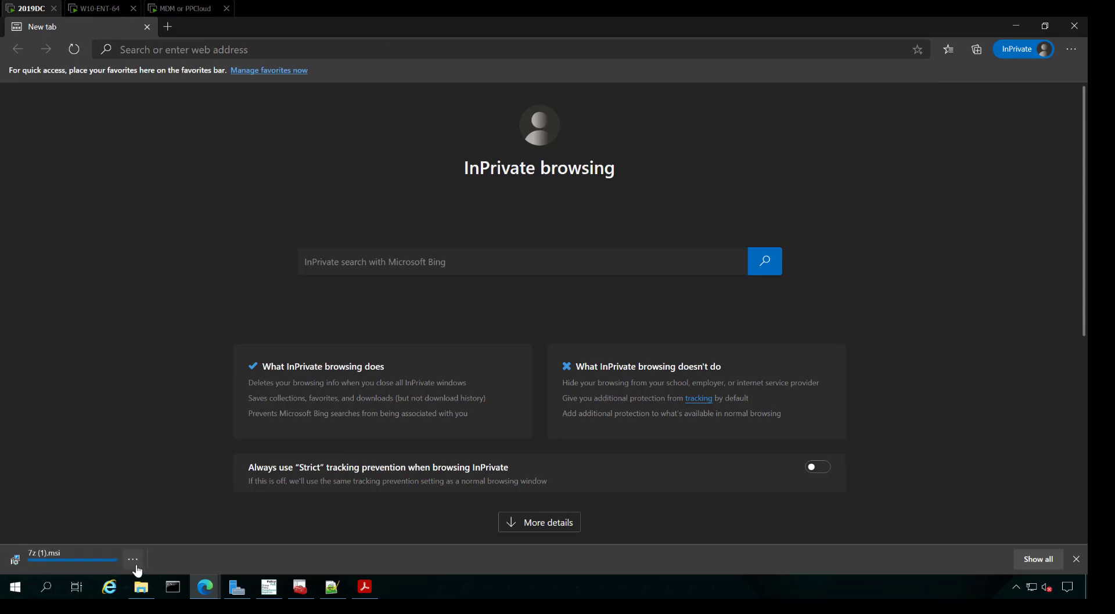
pyautogui.click(148, 27)
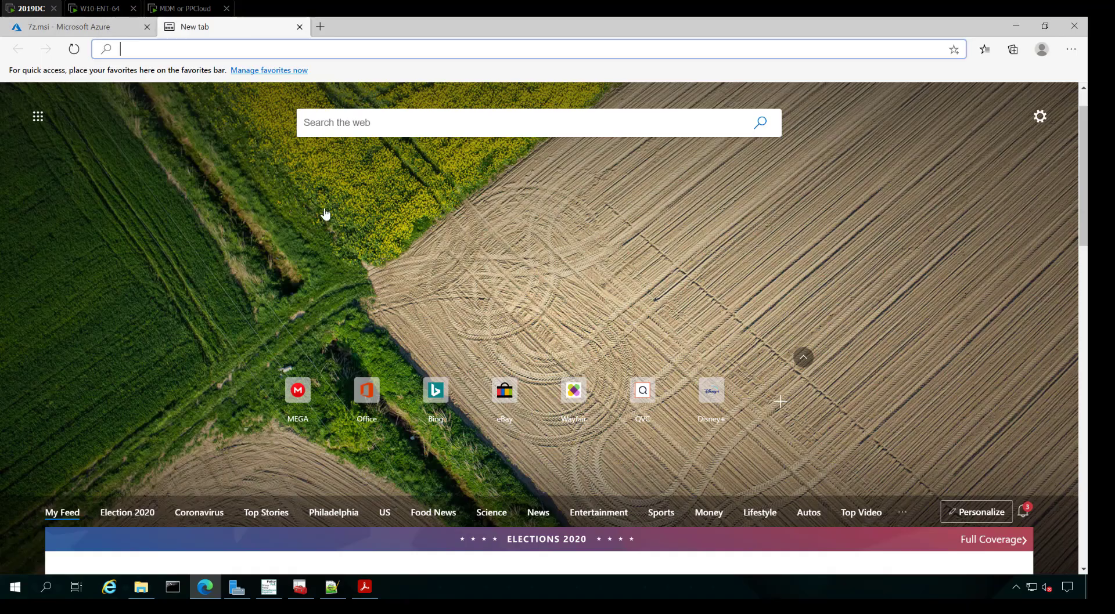
# - Switch to Notepad++ and paste the copied blob URL into a new document
pyautogui.click(332, 588)
pyautogui.scroll(-5, 778, 365)
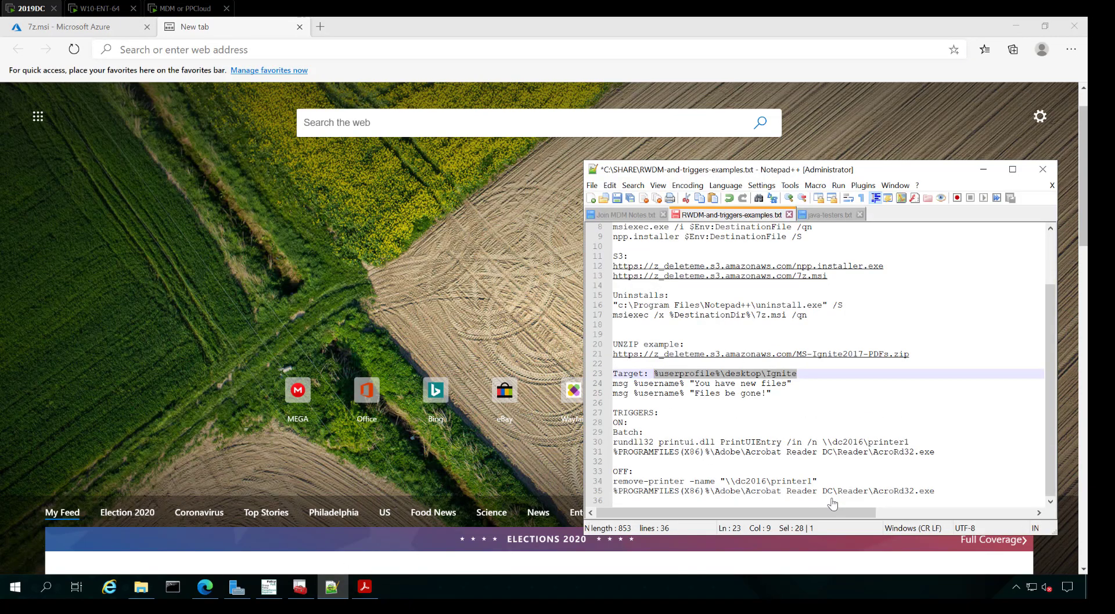
pyautogui.click(957, 495)
pyautogui.hotkey('ctrl', 'n')
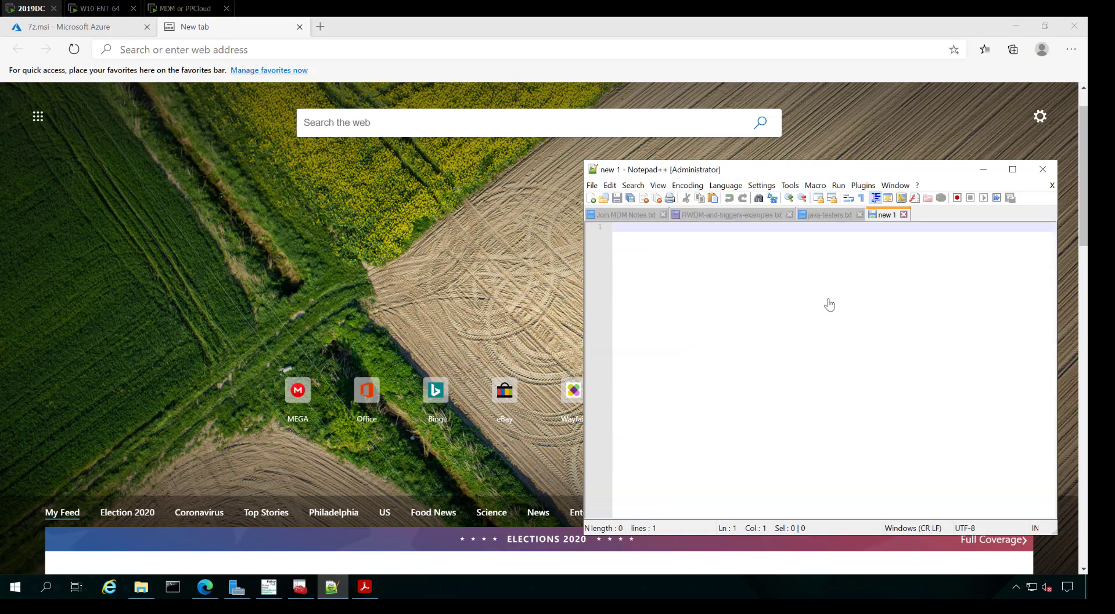
pyautogui.hotkey('ctrl', 'v')
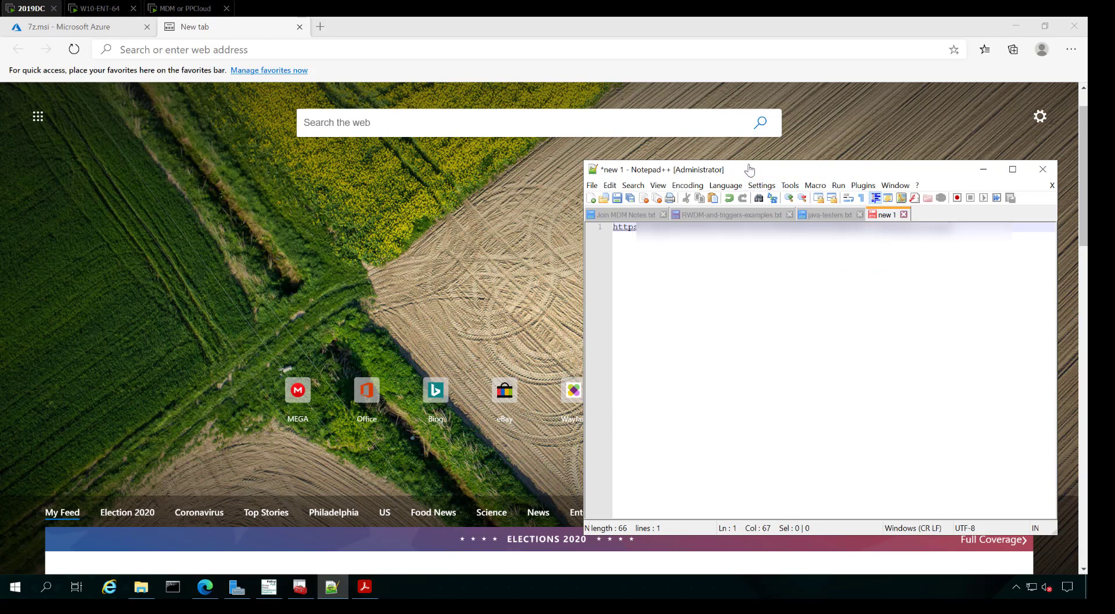
pyautogui.moveTo(749, 169); pyautogui.dragTo(778, 317)
# - Return to the Azure portal in Edge and close the 7z.msi blob's properties
pyautogui.click(76, 27)
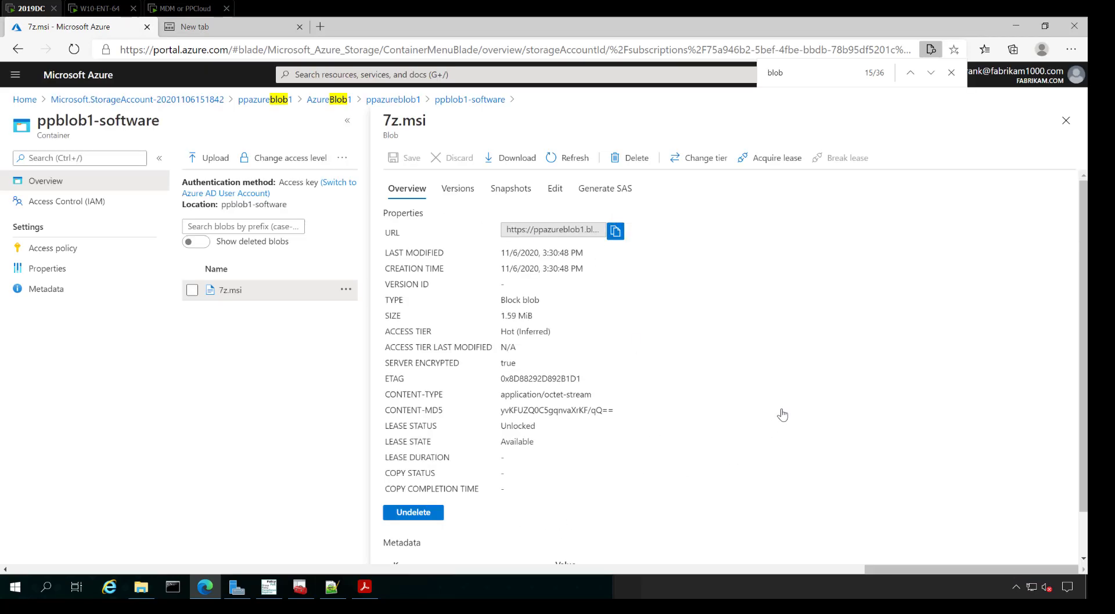
pyautogui.scroll(-1, 775, 418)
pyautogui.scroll(1, 775, 418)
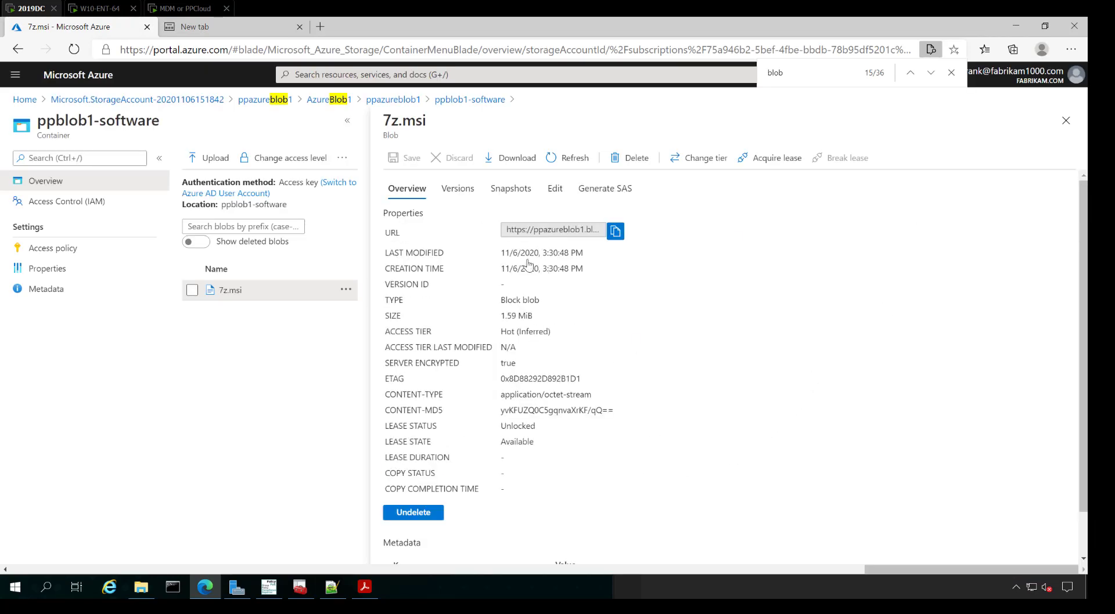
pyautogui.click(1068, 121)
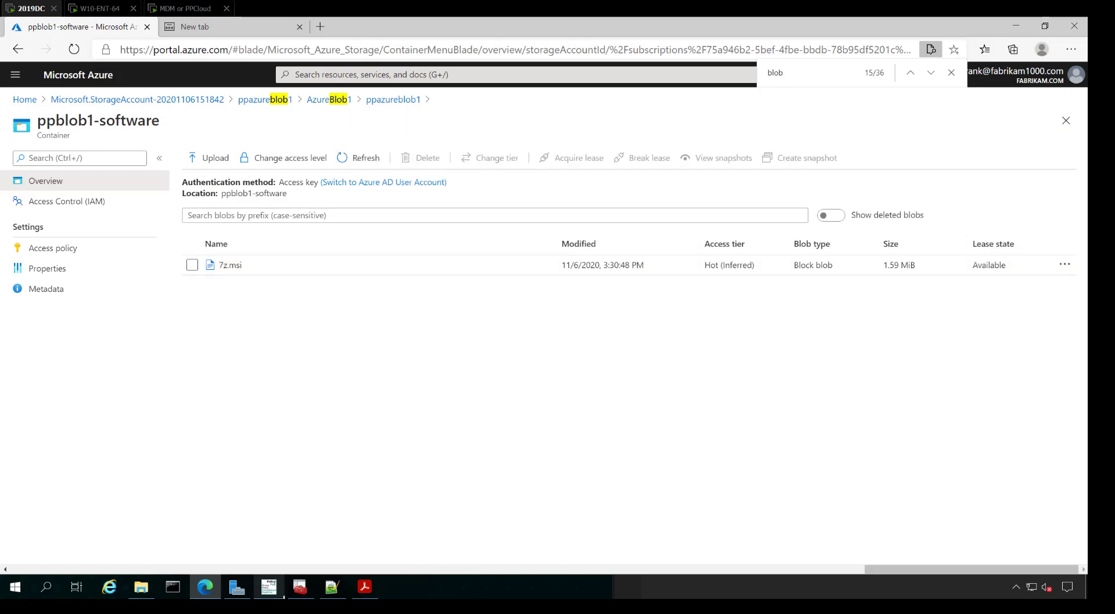
# - Check the Start menu on the W10-ENT-64 machine for installed programs and return to the 2019DC machine
pyautogui.click(86, 8)
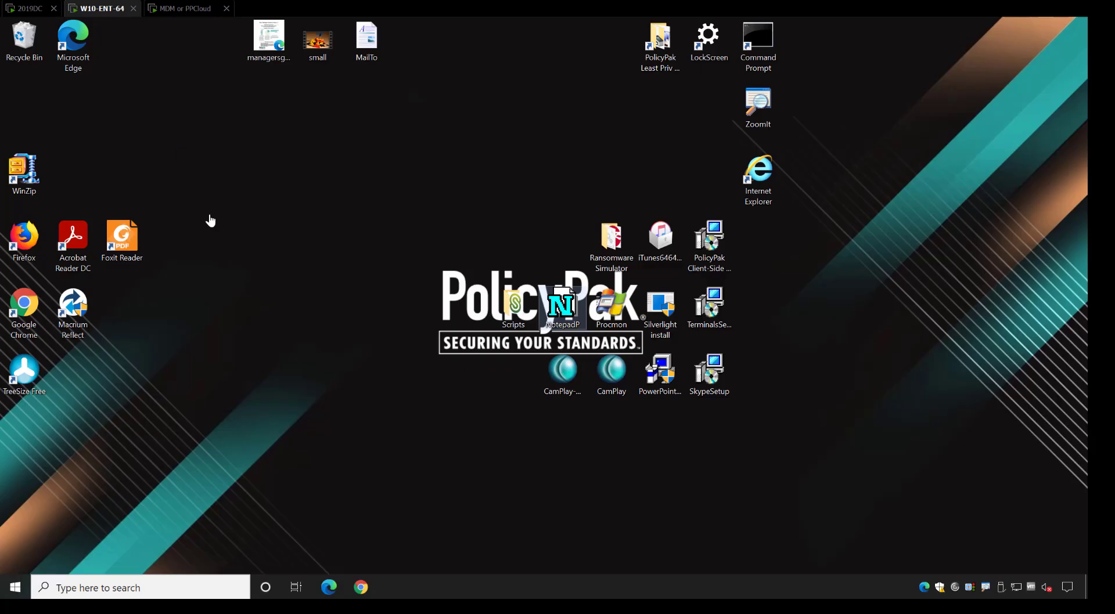
pyautogui.click(16, 588)
pyautogui.click(183, 134)
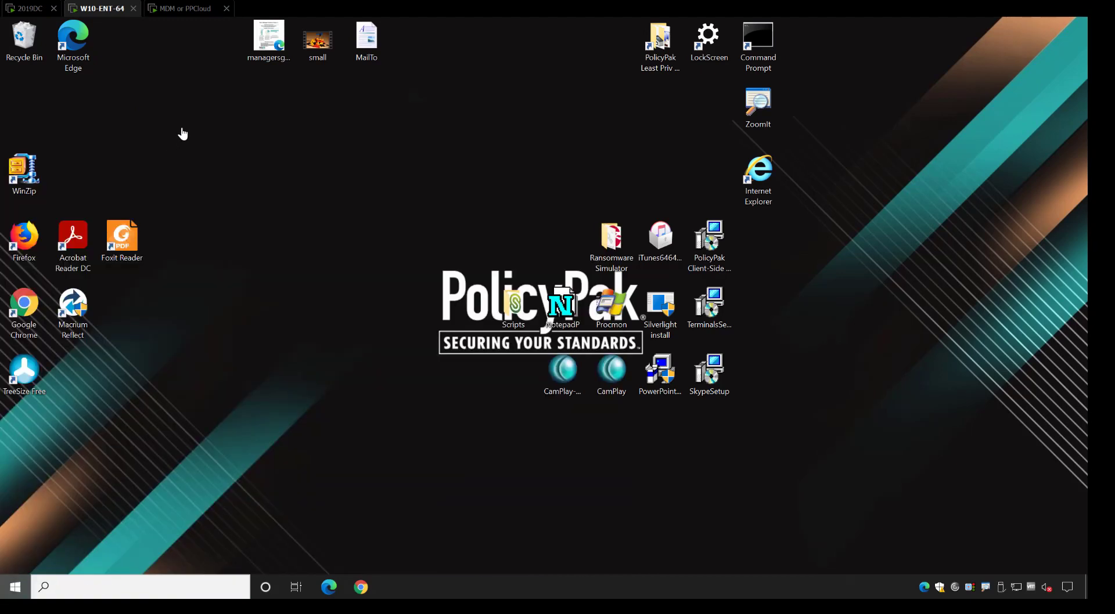
pyautogui.click(24, 10)
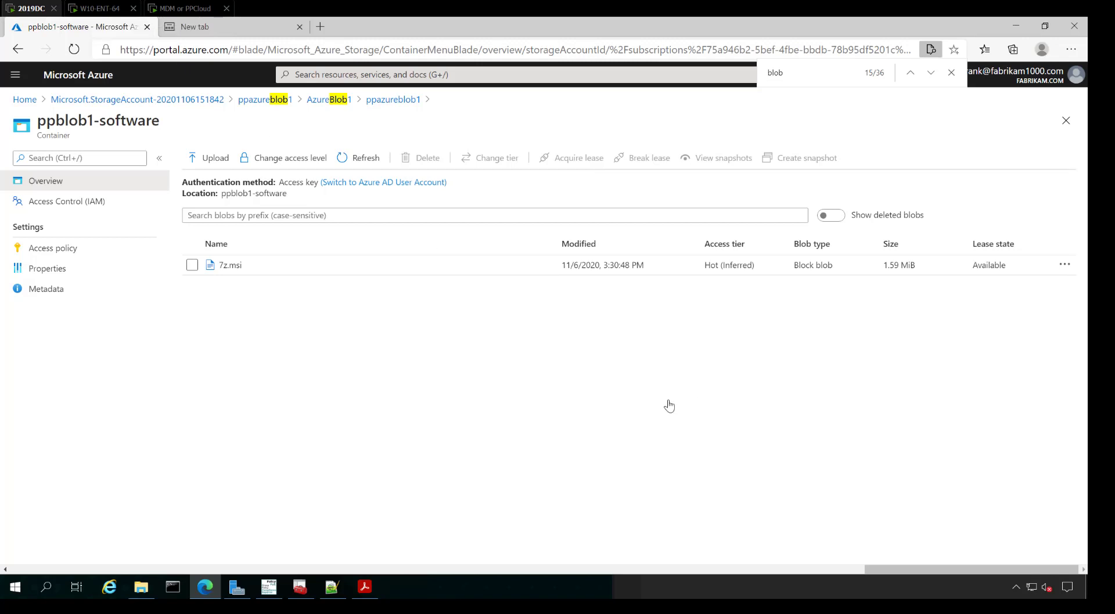
# - In the Group Policy Management console, create a GPO named PPRWDM via Azure Blob Storage linked to the East Sales Users OU
pyautogui.click(300, 588)
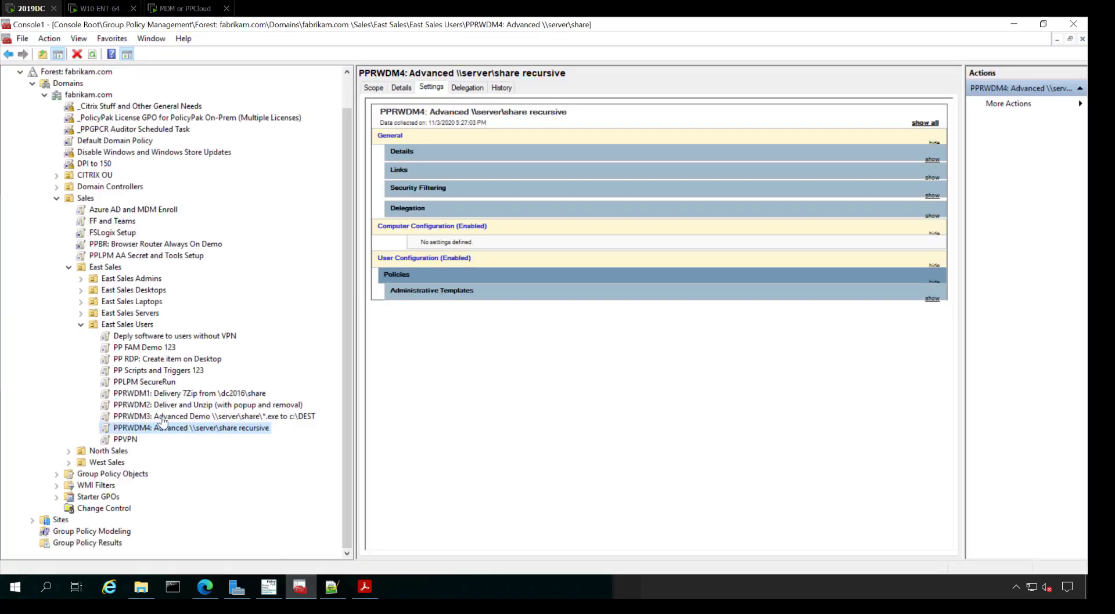
pyautogui.rightClick(128, 324)
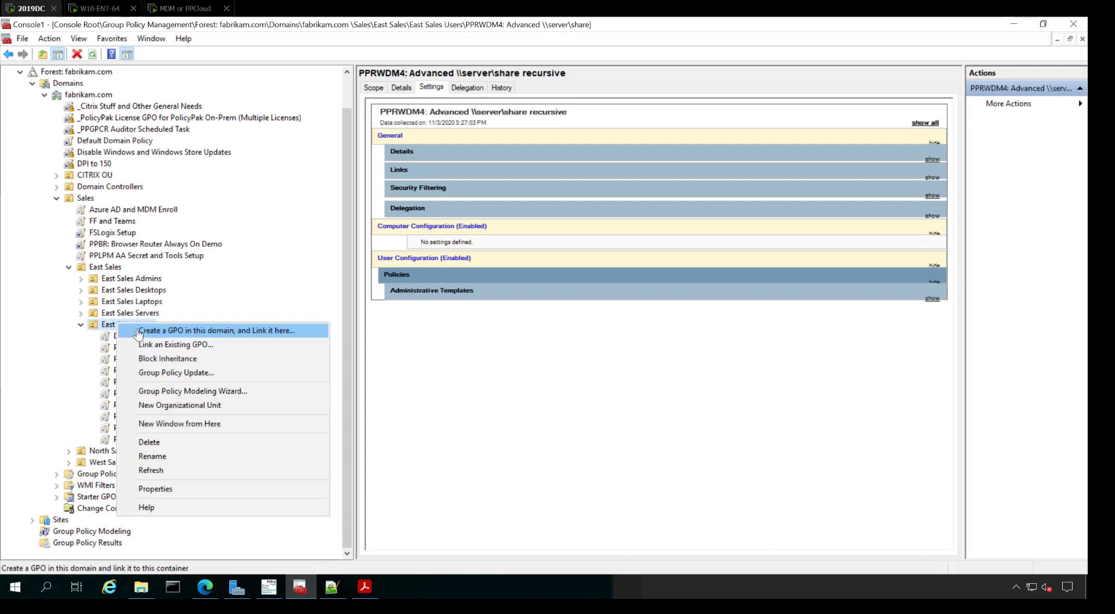
pyautogui.click(138, 334)
pyautogui.write('PPRWDM via Az')
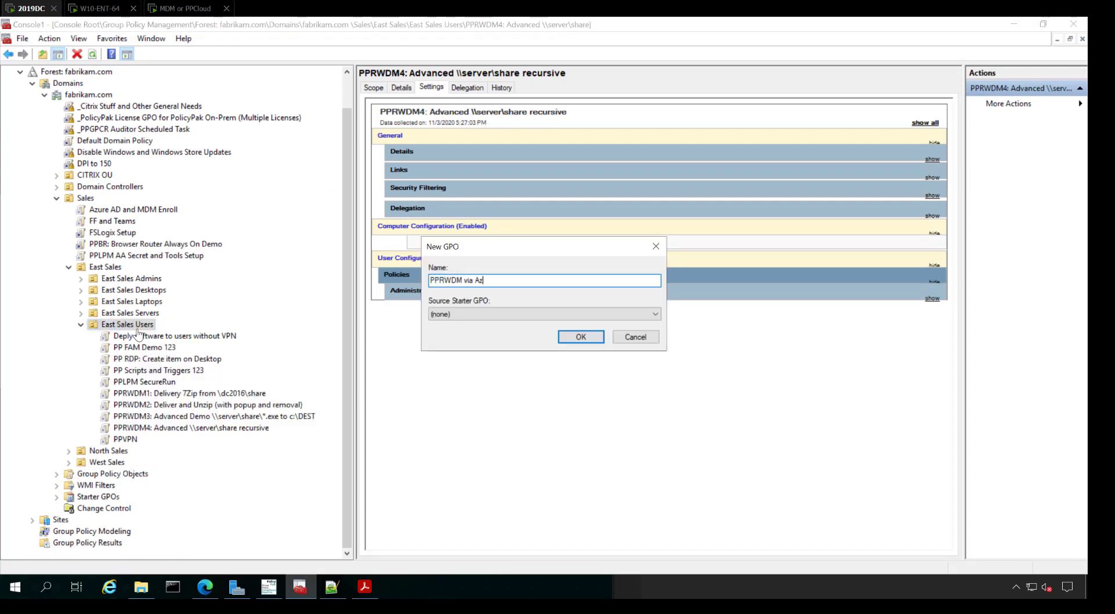
pyautogui.write('ure Blob Stora')
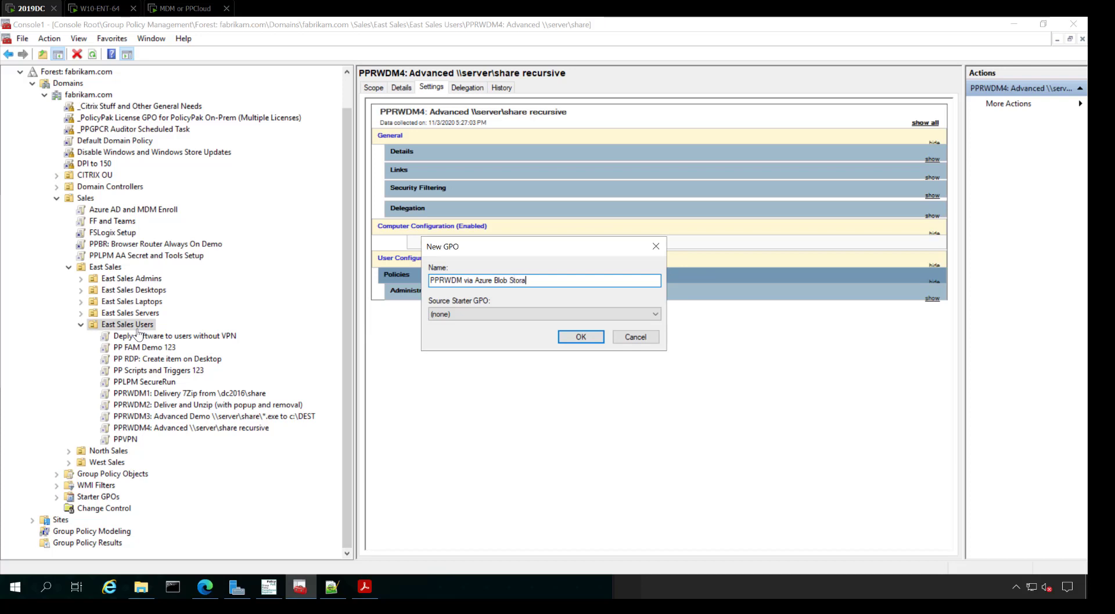
pyautogui.write('ge')
pyautogui.press('Return')
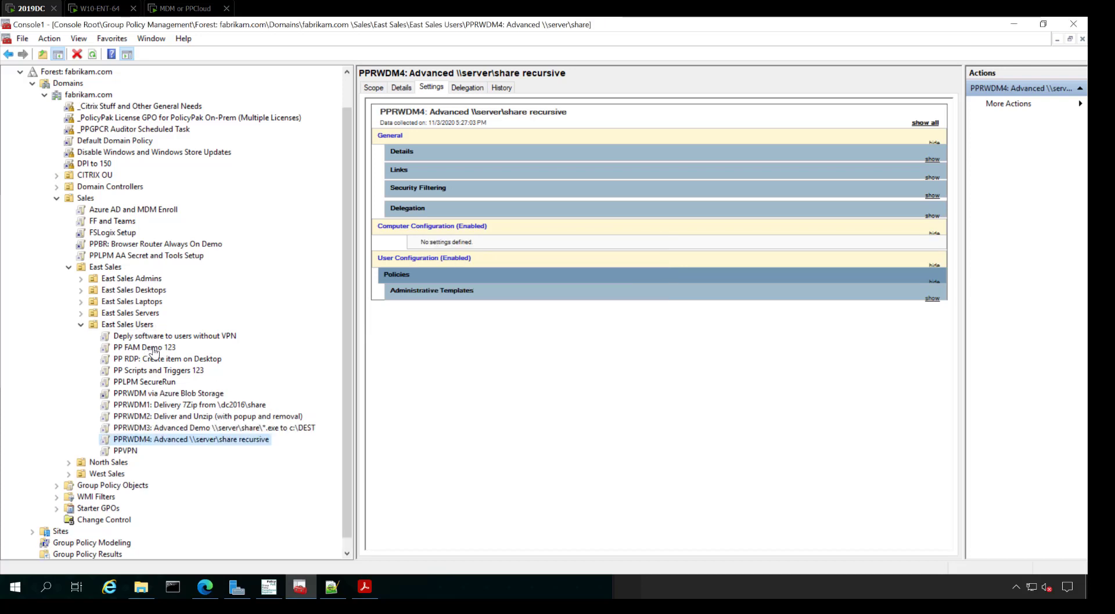
# - Edit the PPRWDM via Azure Blob Storage GPO and open the user-side PolicyPak Remote Work Delivery Manager
pyautogui.rightClick(156, 393)
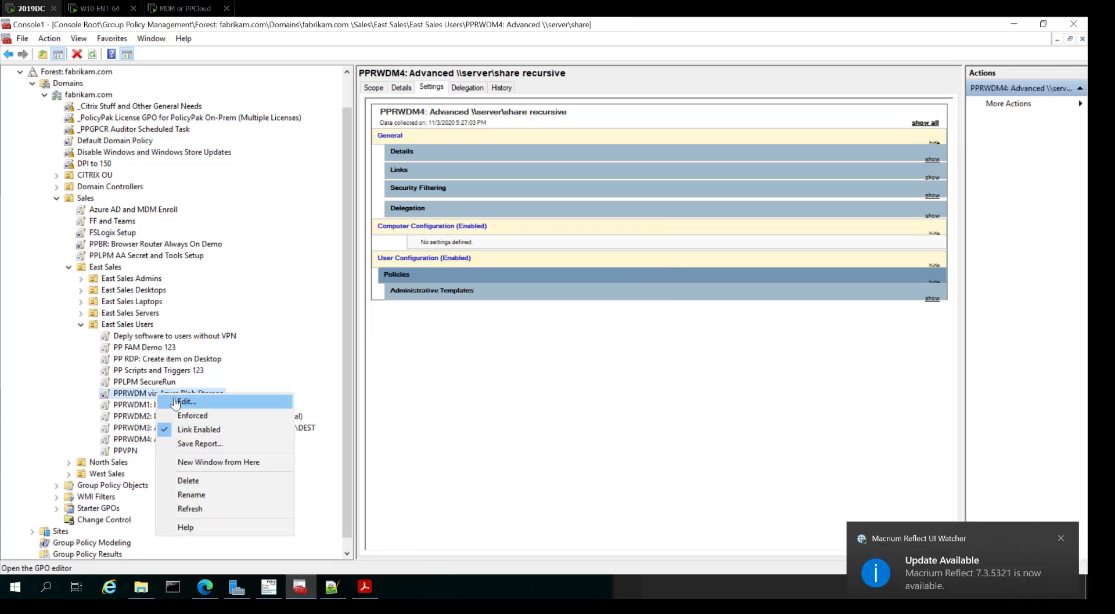
pyautogui.click(176, 402)
pyautogui.click(1061, 539)
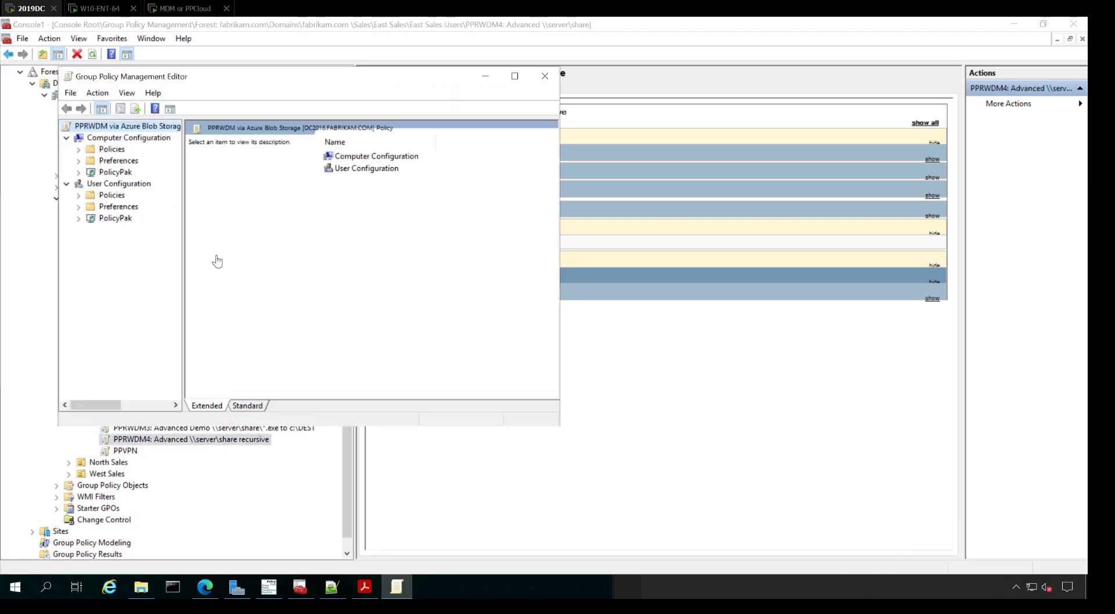
pyautogui.doubleClick(200, 77)
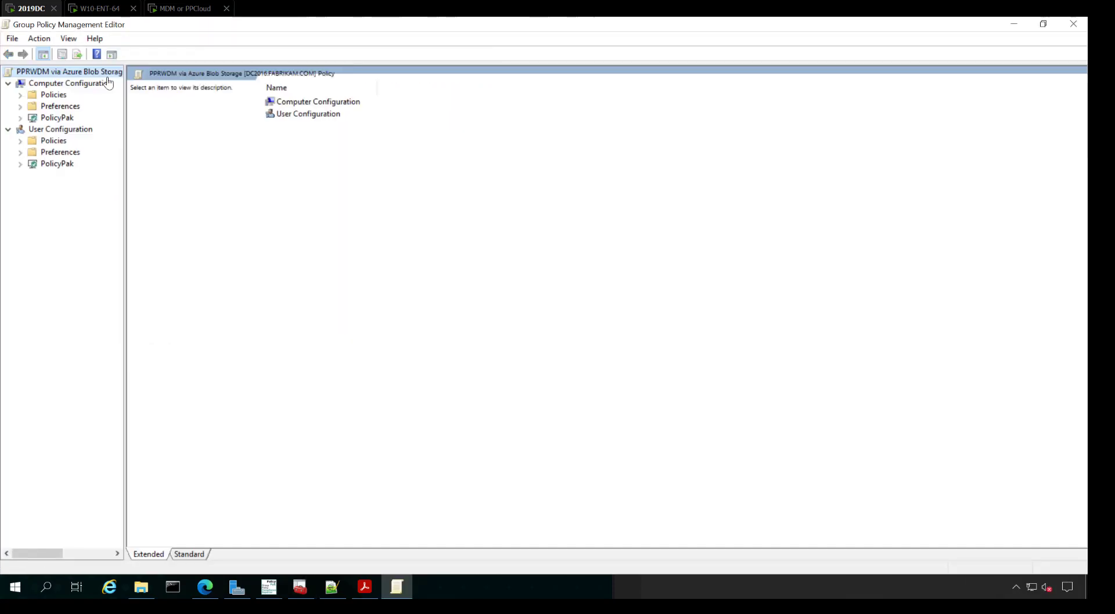
pyautogui.click(20, 164)
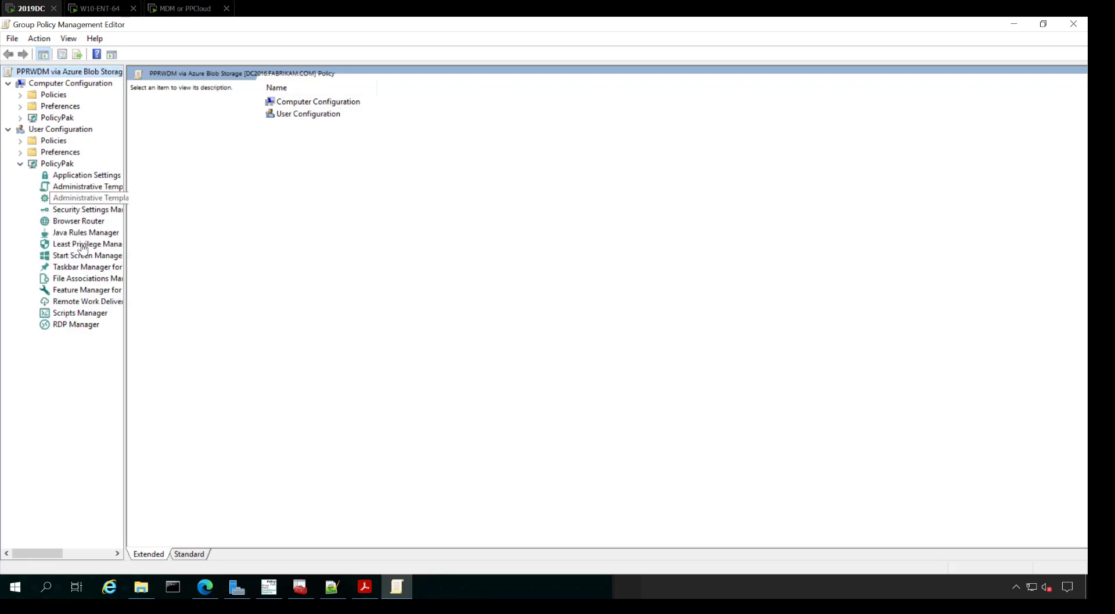
pyautogui.click(73, 301)
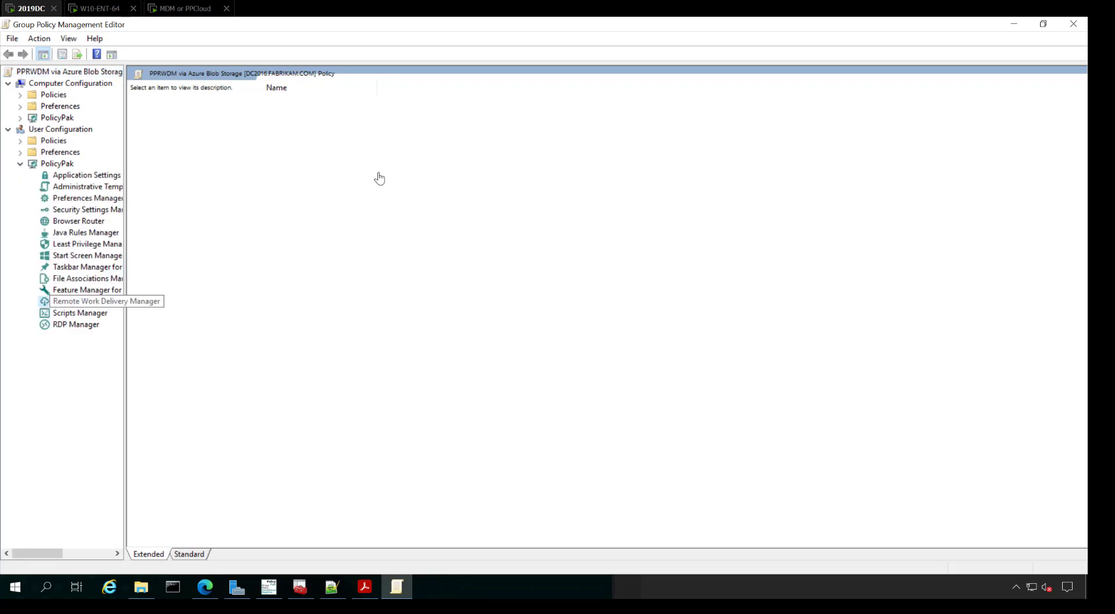
# - Add a web policy with the copied 7z.msi URL as its copy source, treating the source as a File
pyautogui.rightClick(300, 168)
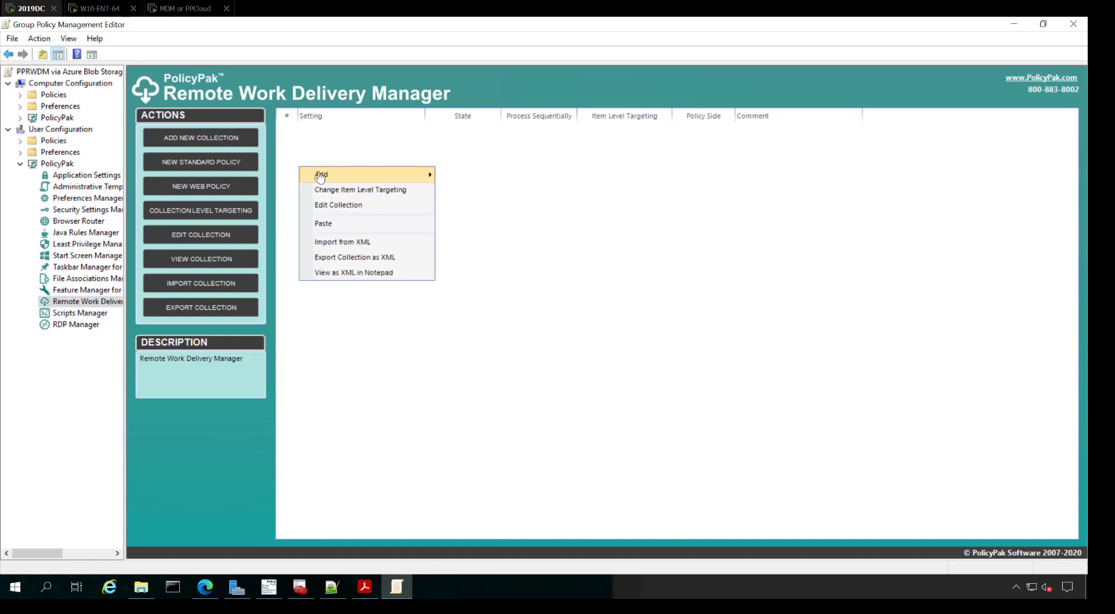
pyautogui.moveTo(320, 175)
pyautogui.click(494, 207)
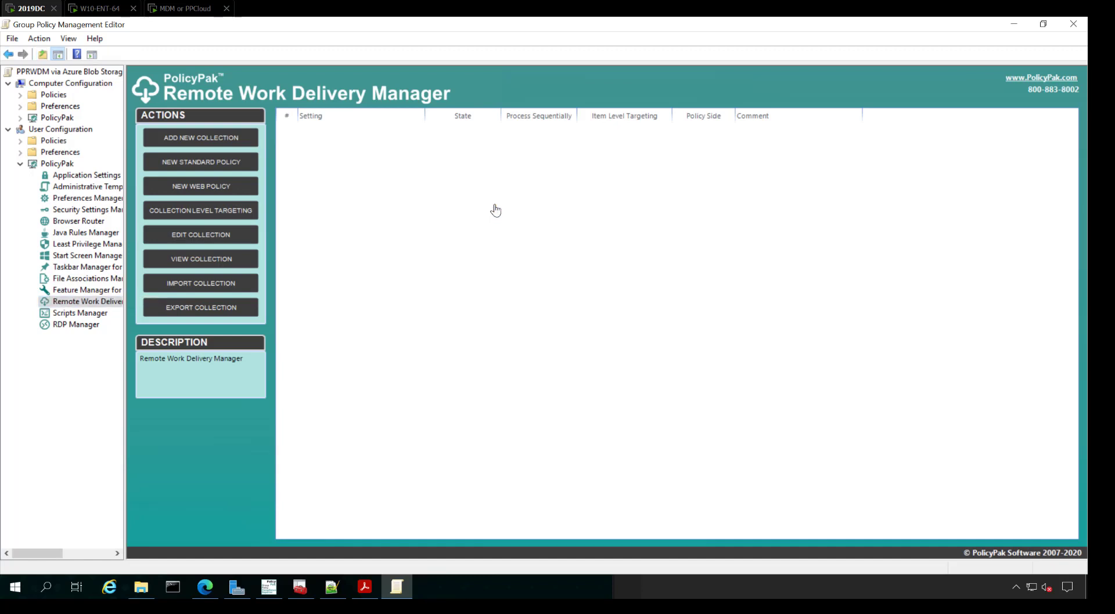
pyautogui.click(660, 473)
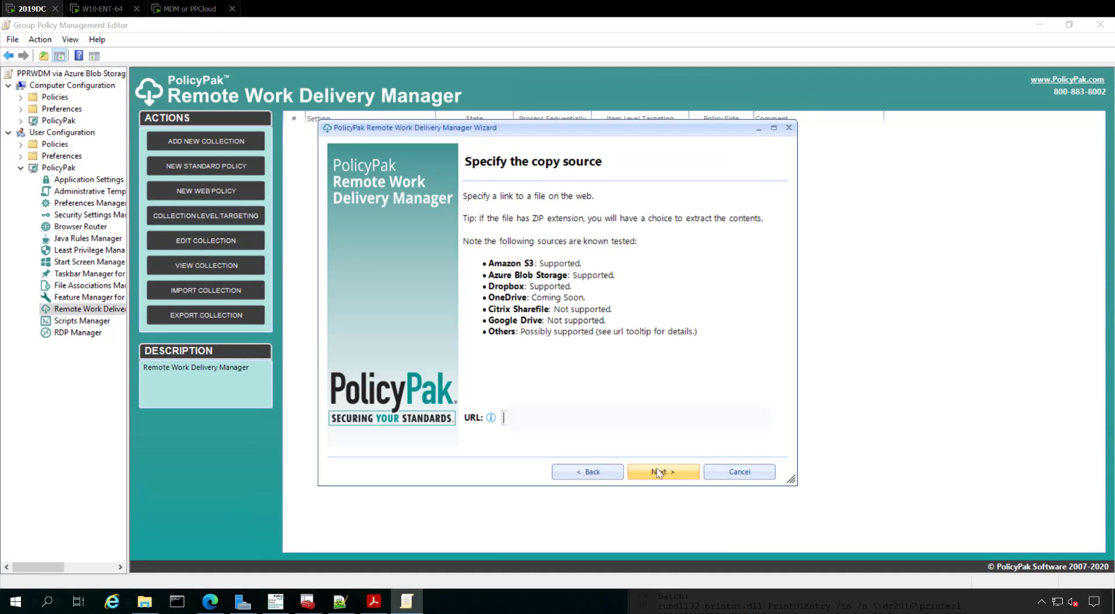
pyautogui.hotkey('ctrl', 'v')
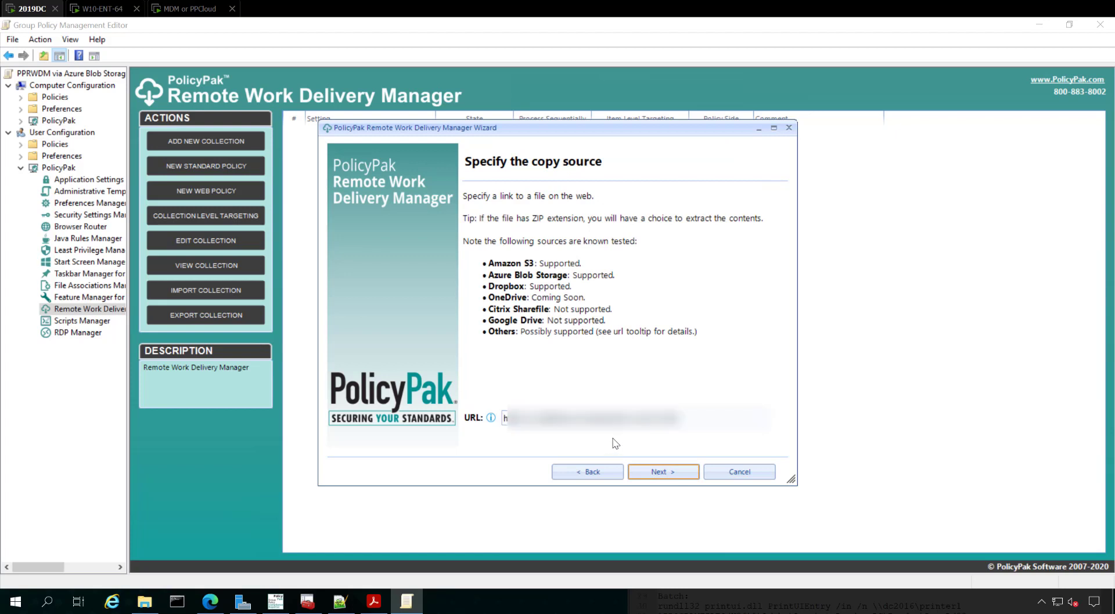
pyautogui.click(662, 472)
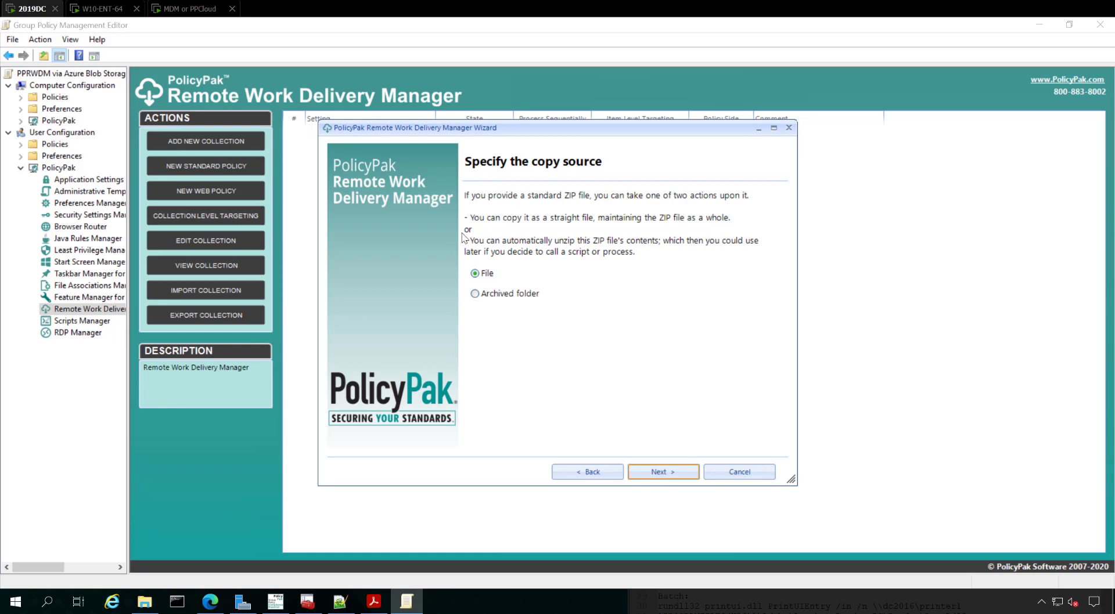
pyautogui.click(664, 472)
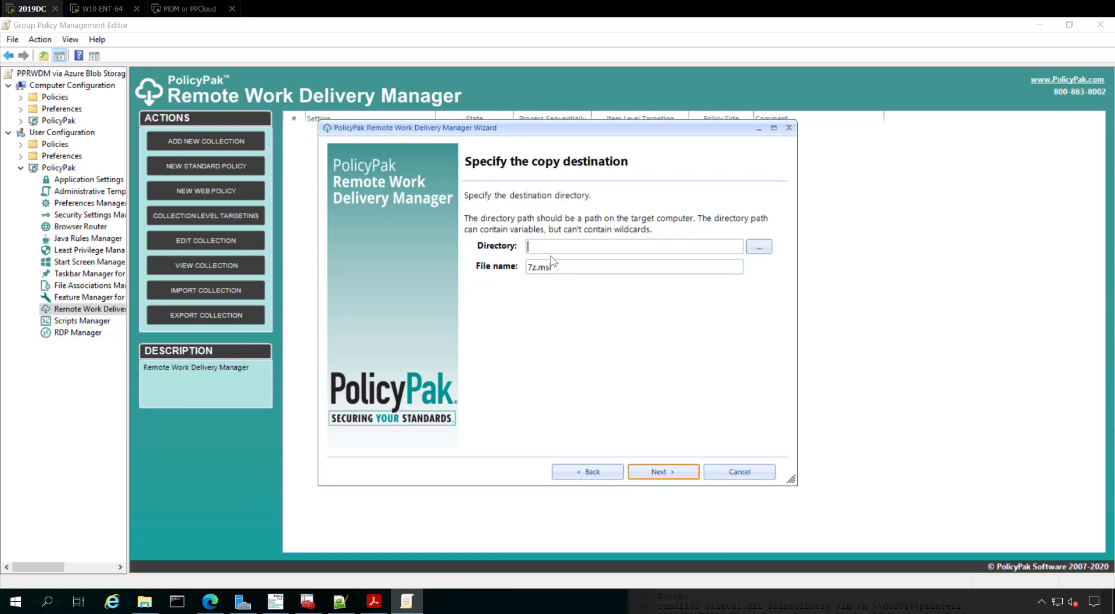
# - Set the destination directory to c:\7zdownload\, keeping file name 7z.msi, Computer access for both source and destination, and Always processing
pyautogui.write('c:\\7zdownload\\')
pyautogui.click(633, 472)
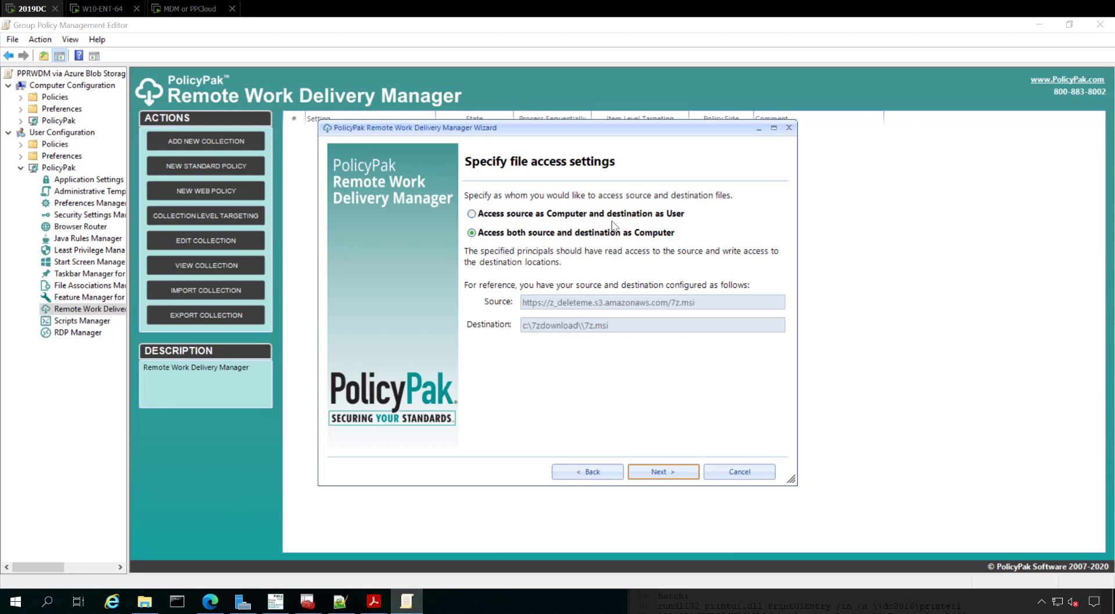
pyautogui.click(682, 472)
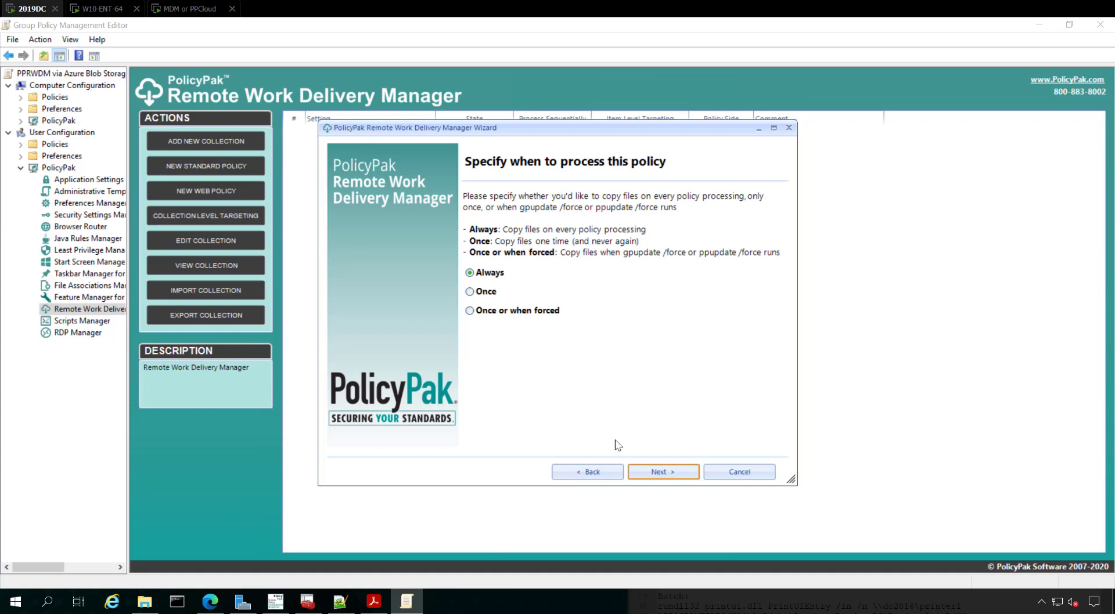
pyautogui.click(656, 472)
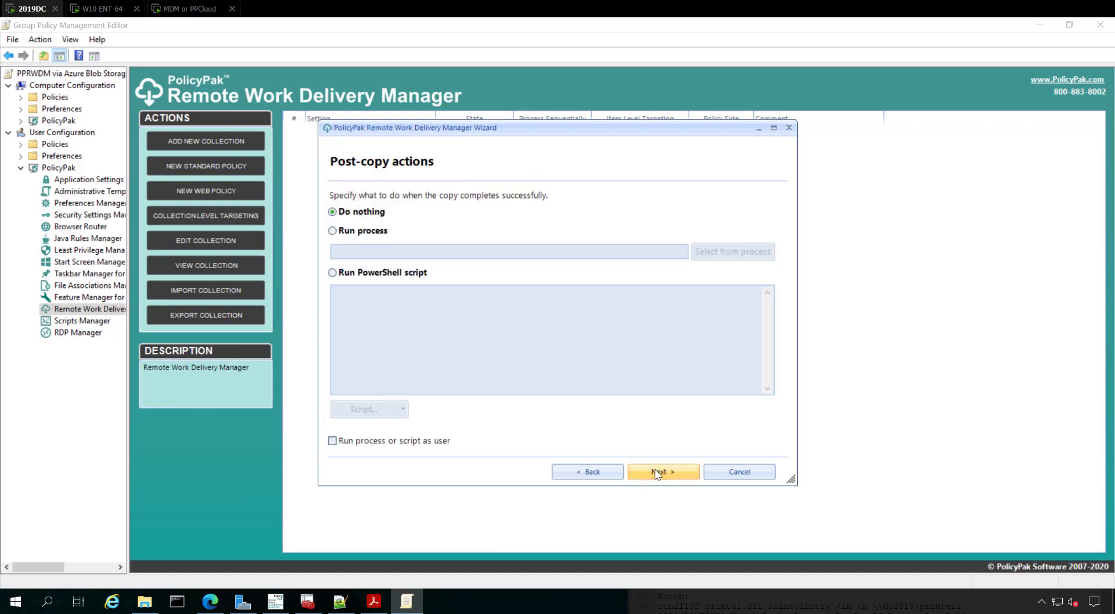
# - Set the post-copy action to run the process msiexec.exe /i %DestinationDir%\7z.msi /qn, copied from RWDM-and-triggers-examples.txt in Notepad++
pyautogui.click(333, 231)
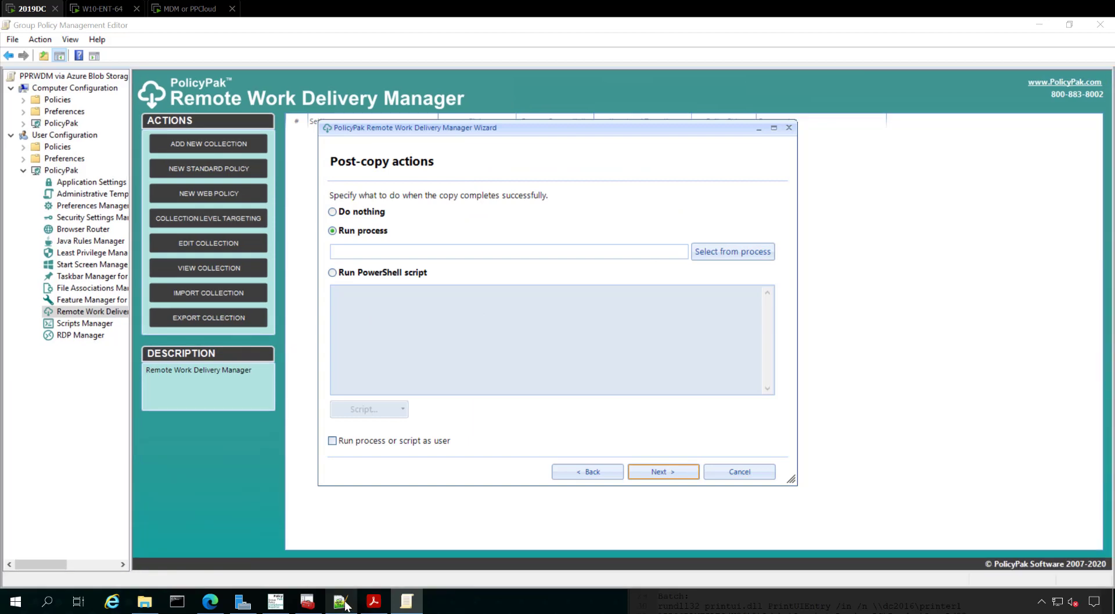
pyautogui.click(340, 601)
pyautogui.press('Up')
pyautogui.press('Up')
pyautogui.press('Up')
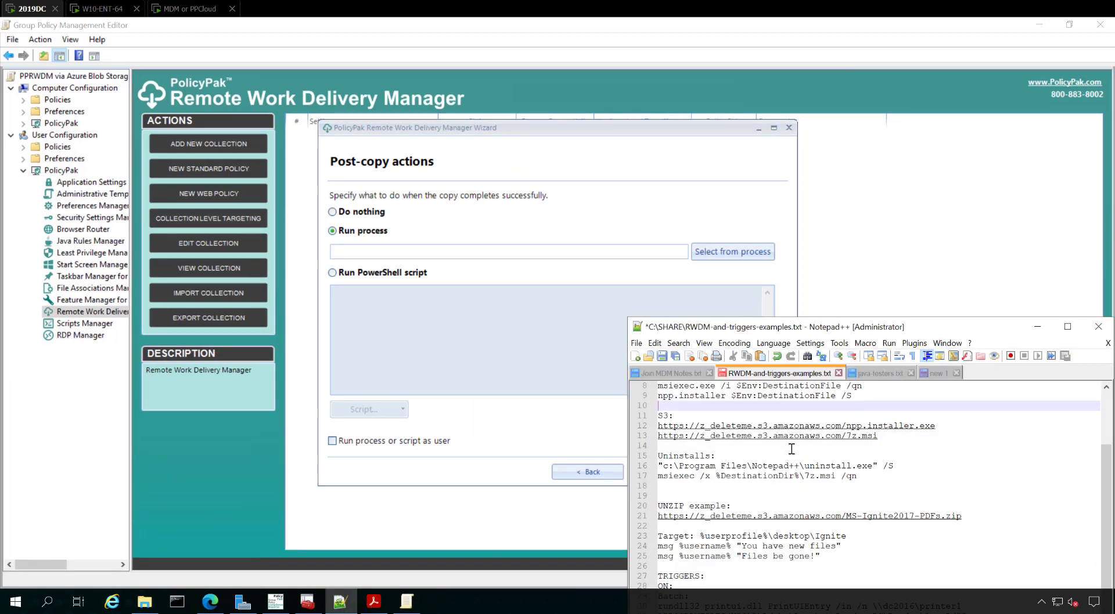
pyautogui.click(846, 475)
pyautogui.scroll(3, 865, 462)
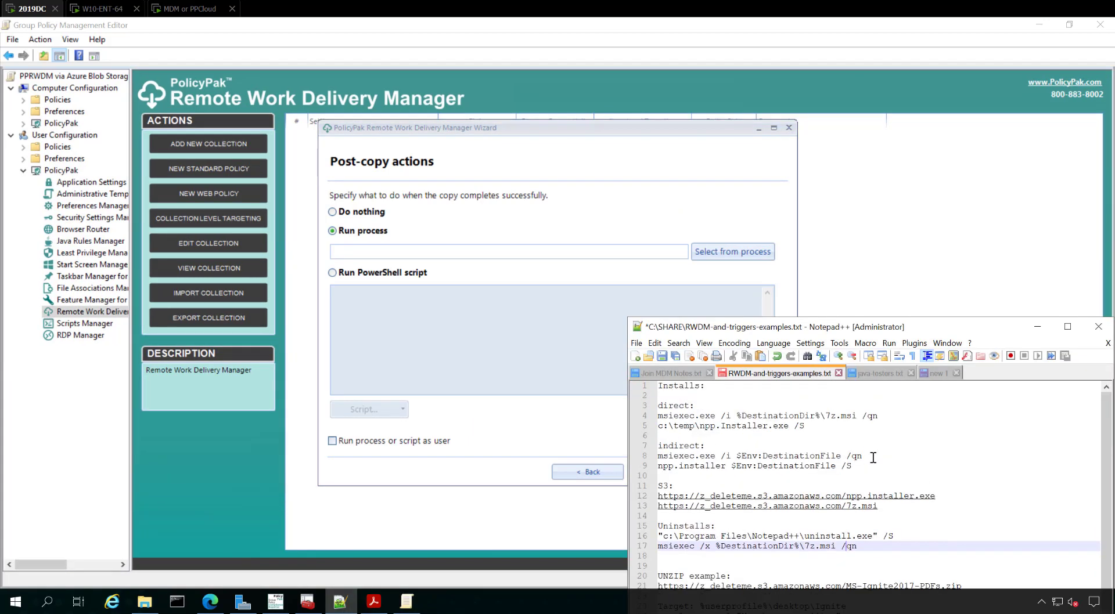
pyautogui.moveTo(891, 419); pyautogui.dragTo(639, 417)
pyautogui.hotkey('ctrl', 'c')
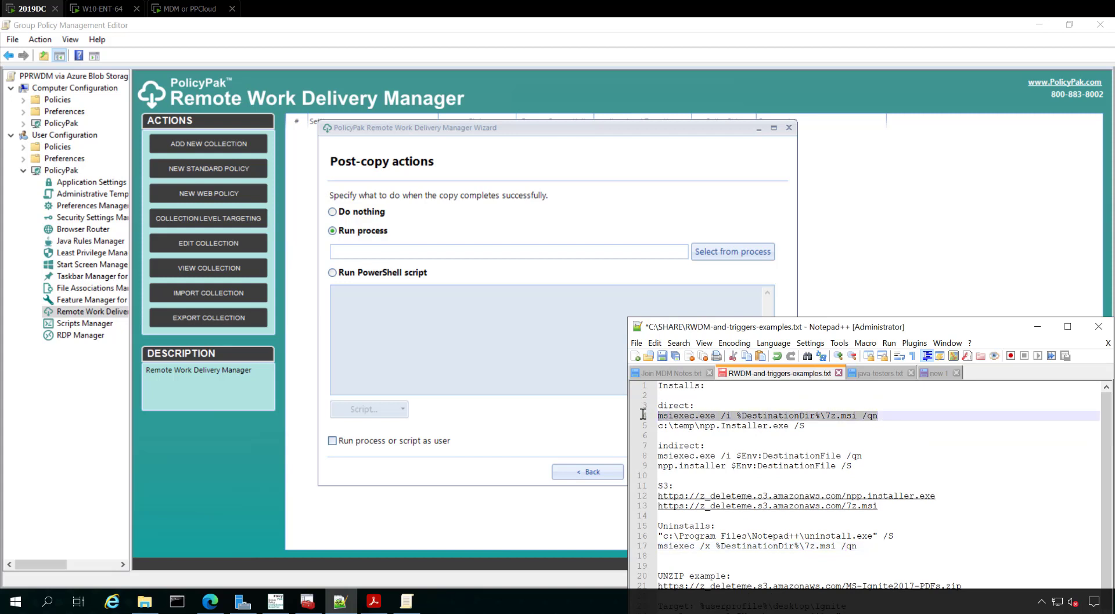
pyautogui.click(401, 253)
pyautogui.hotkey('ctrl', 'v')
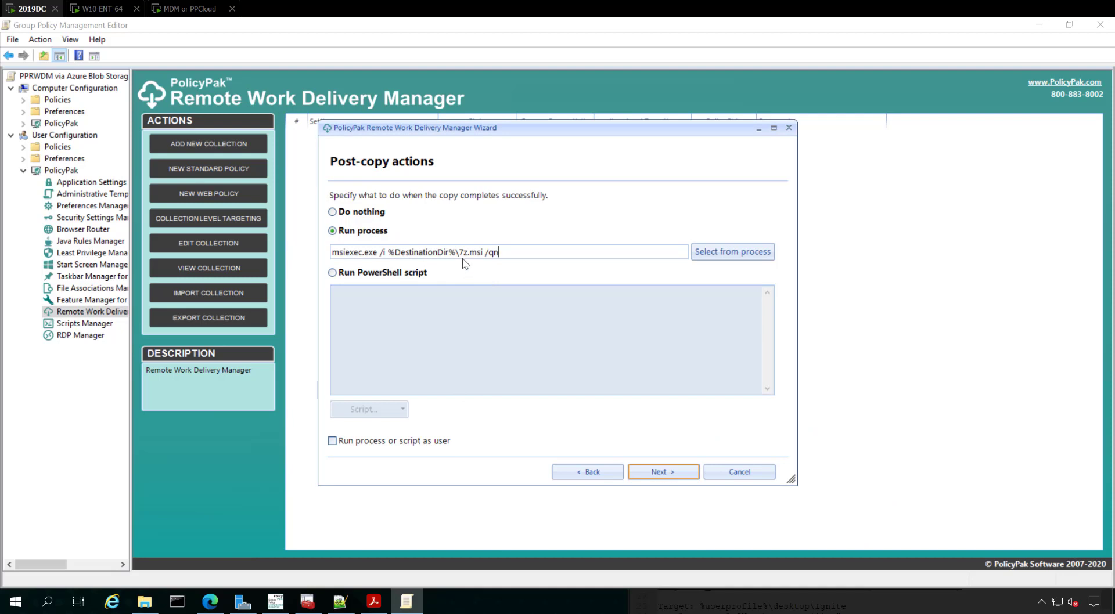
pyautogui.click(662, 471)
# - Set the revert action to run msiexec /x %DestinationDir%\7z.msi /qn, copied from the Notepad++ examples file, and finish the policy with the default name
pyautogui.click(356, 232)
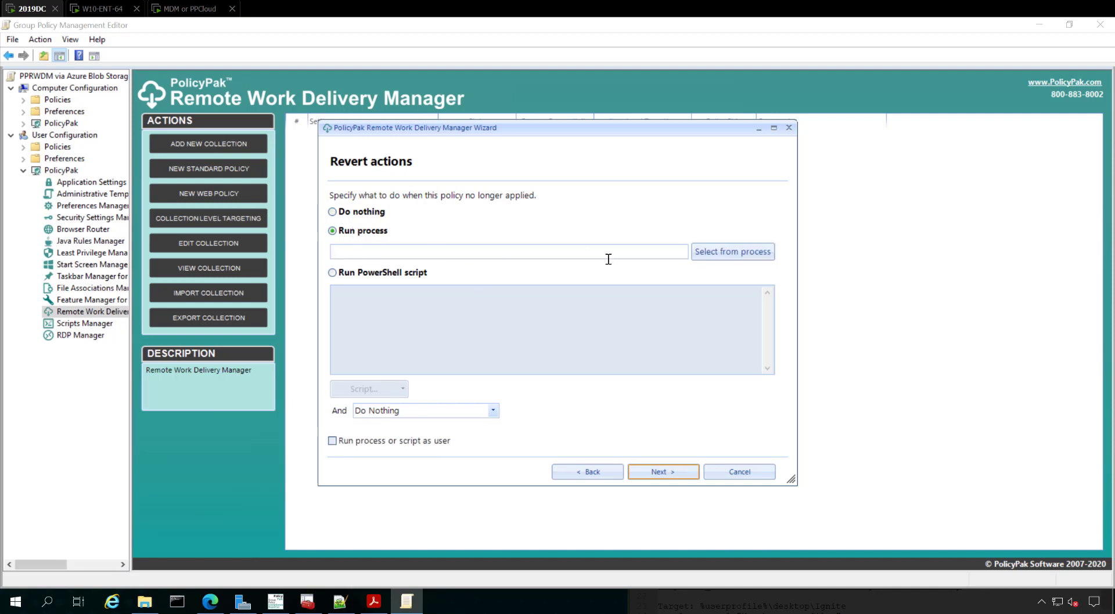
pyautogui.hotkey('alt', 'Tab')
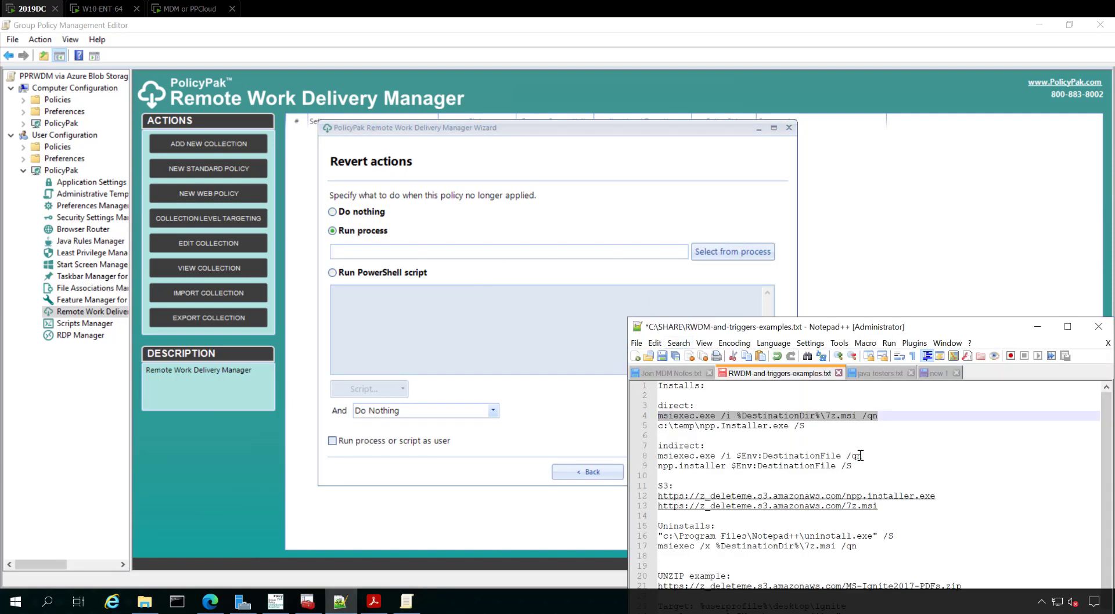
pyautogui.moveTo(861, 455); pyautogui.dragTo(646, 456)
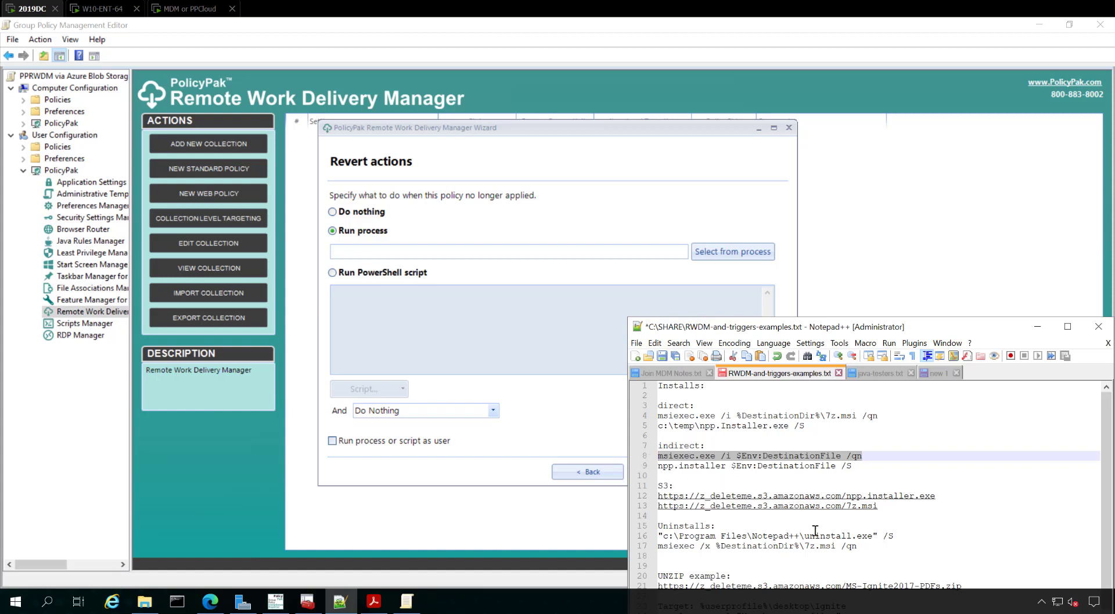
pyautogui.moveTo(878, 539); pyautogui.dragTo(704, 550)
pyautogui.click(875, 563)
pyautogui.moveTo(862, 546); pyautogui.dragTo(648, 544)
pyautogui.hotkey('ctrl', 'c')
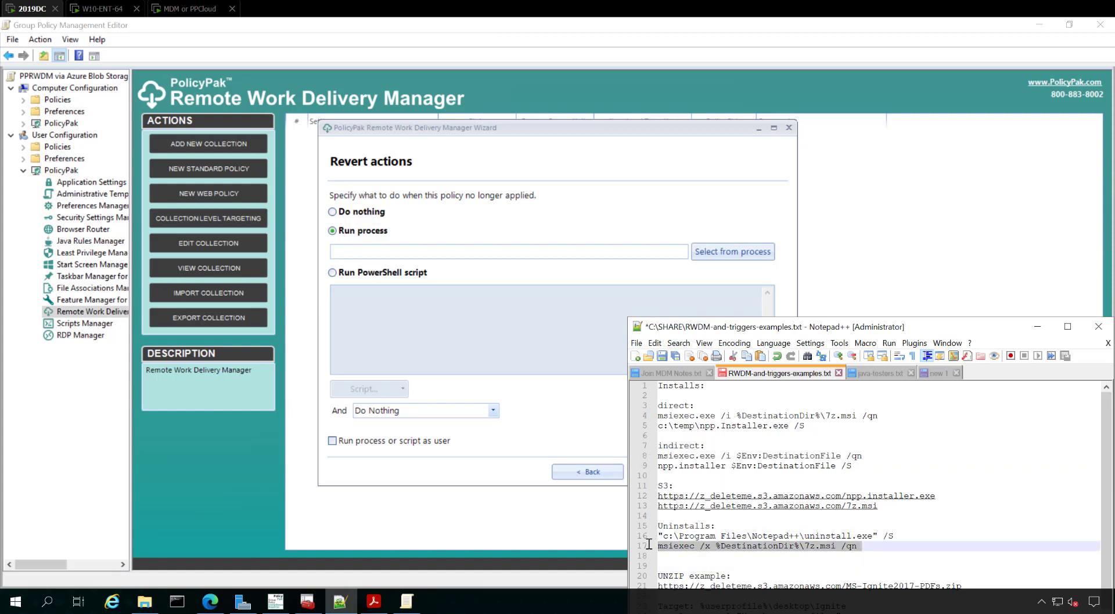
pyautogui.click(459, 251)
pyautogui.hotkey('ctrl', 'v')
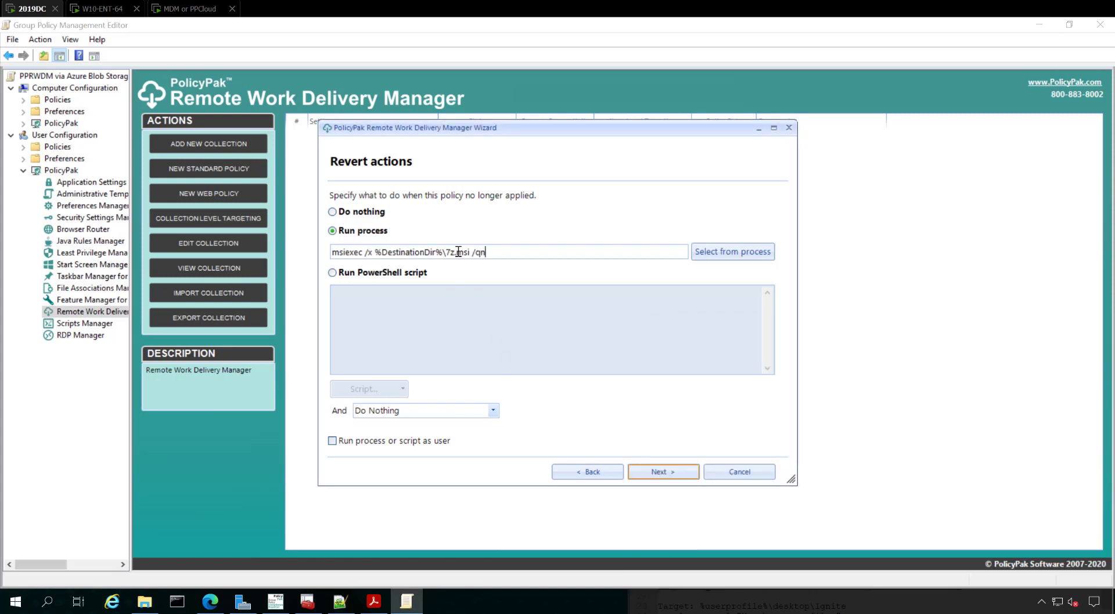
pyautogui.click(664, 472)
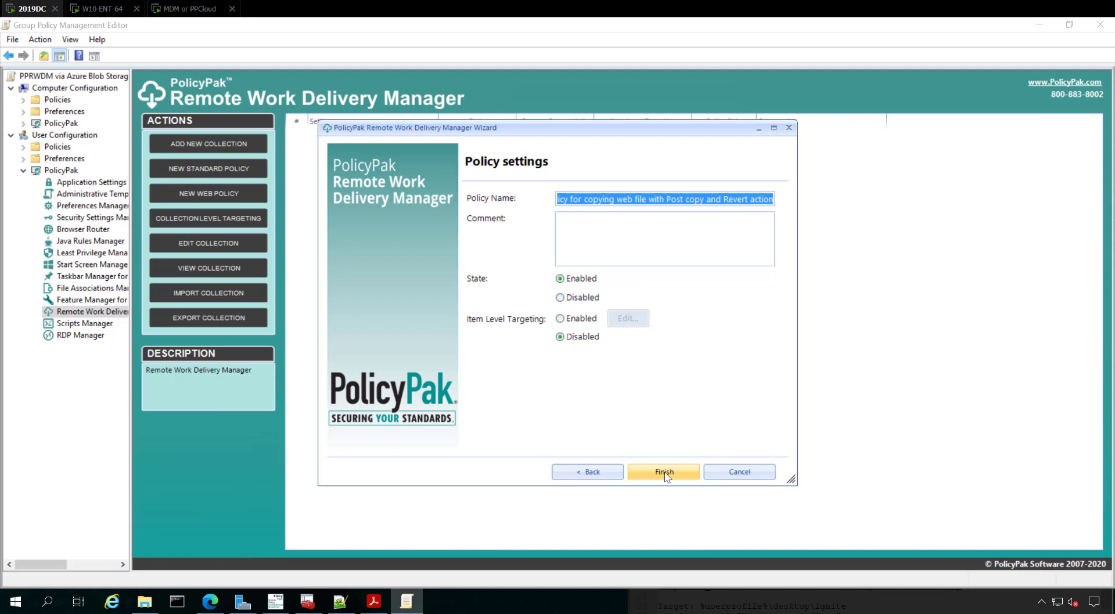
pyautogui.click(664, 472)
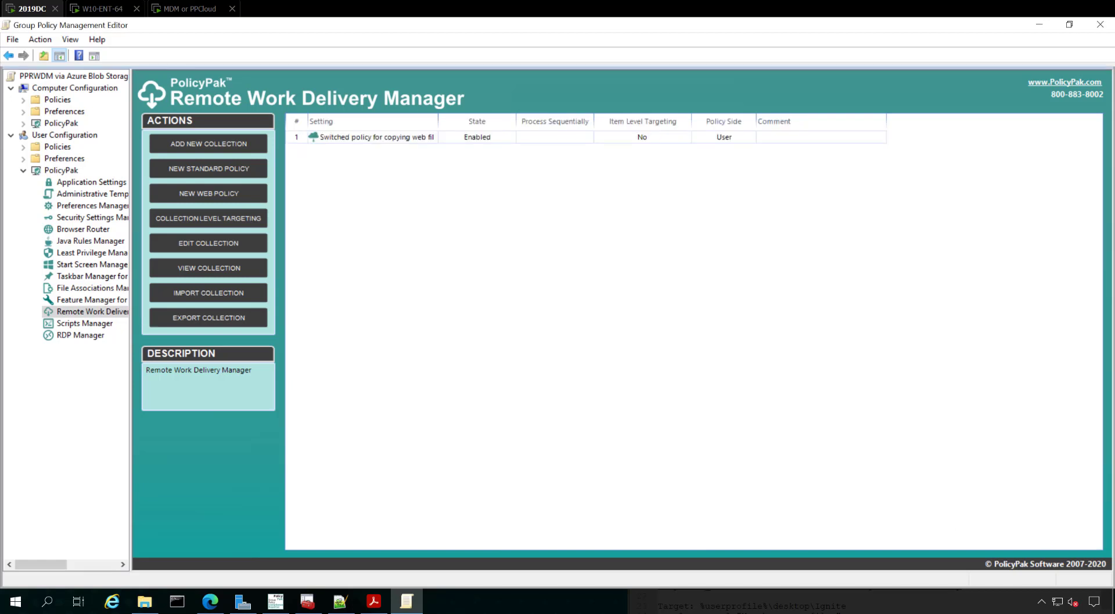
# - Switch to the W10-ENT-64 machine and search Windows for 7zip to check whether it is installed
pyautogui.click(102, 8)
pyautogui.click(21, 601)
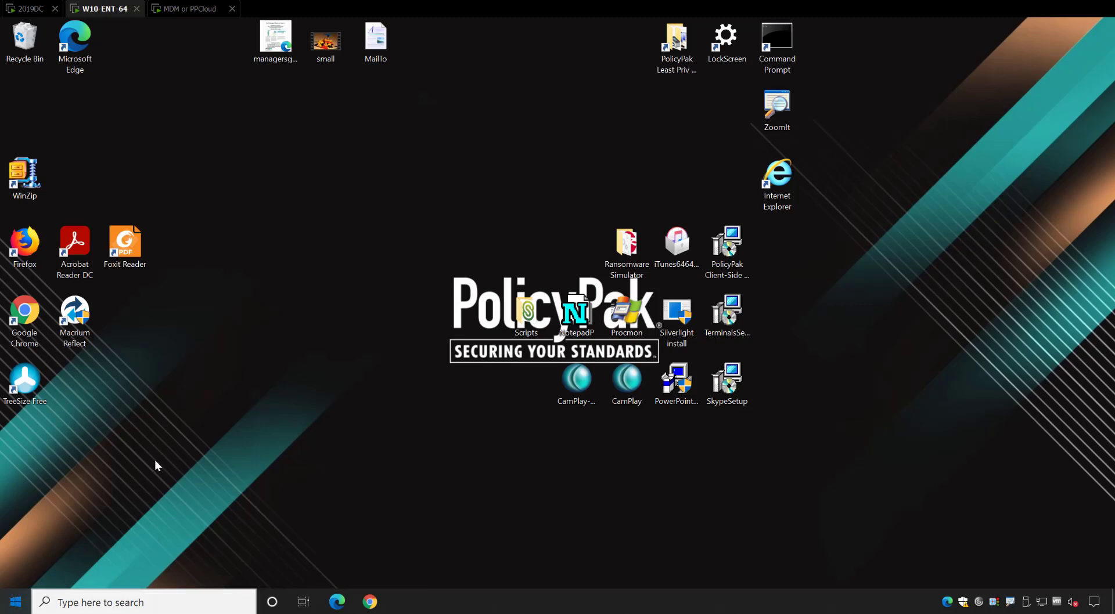
pyautogui.write('7zip')
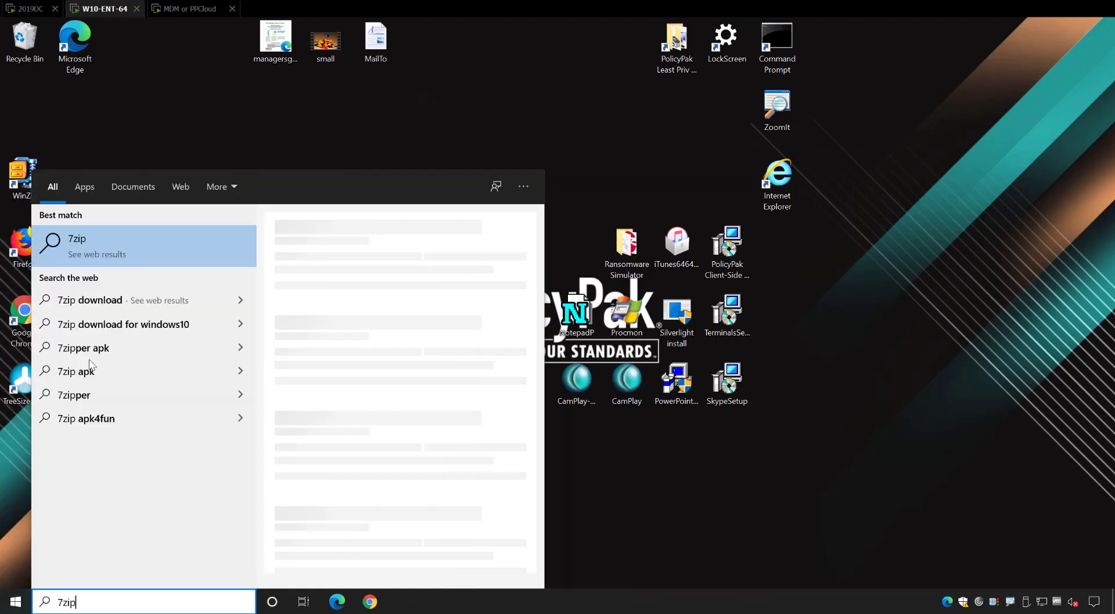
pyautogui.click(354, 152)
# - Run gpupdate in Command Prompt on the W10-ENT-64 machine
pyautogui.doubleClick(776, 41)
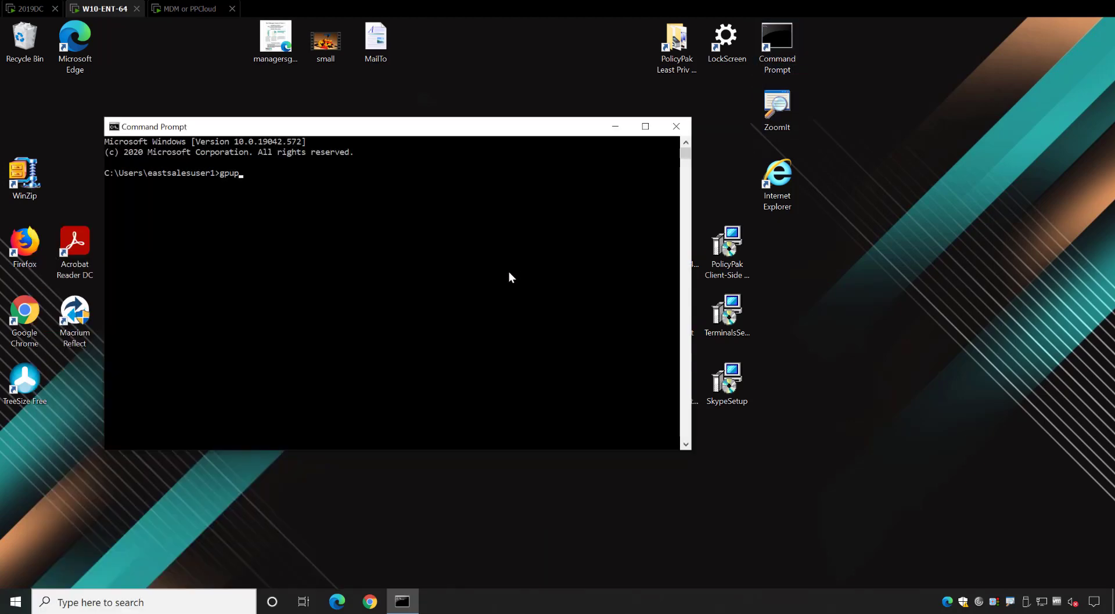
pyautogui.write('gpupdate')
pyautogui.press('Return')
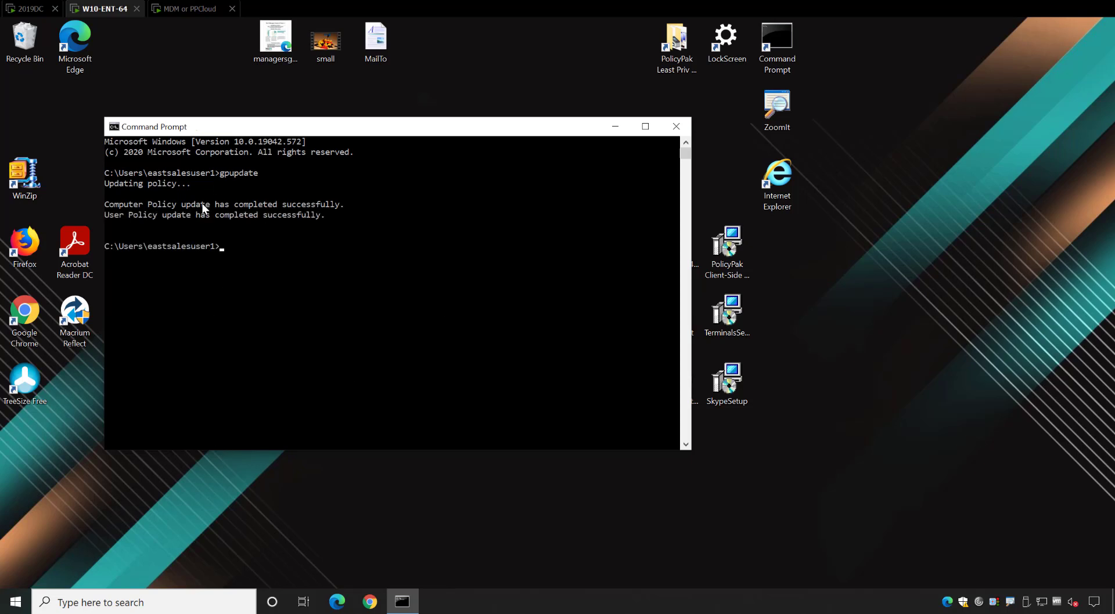
# - Launch the newly added 7-Zip File Manager, check its version in the About information, and close it
pyautogui.click(23, 553)
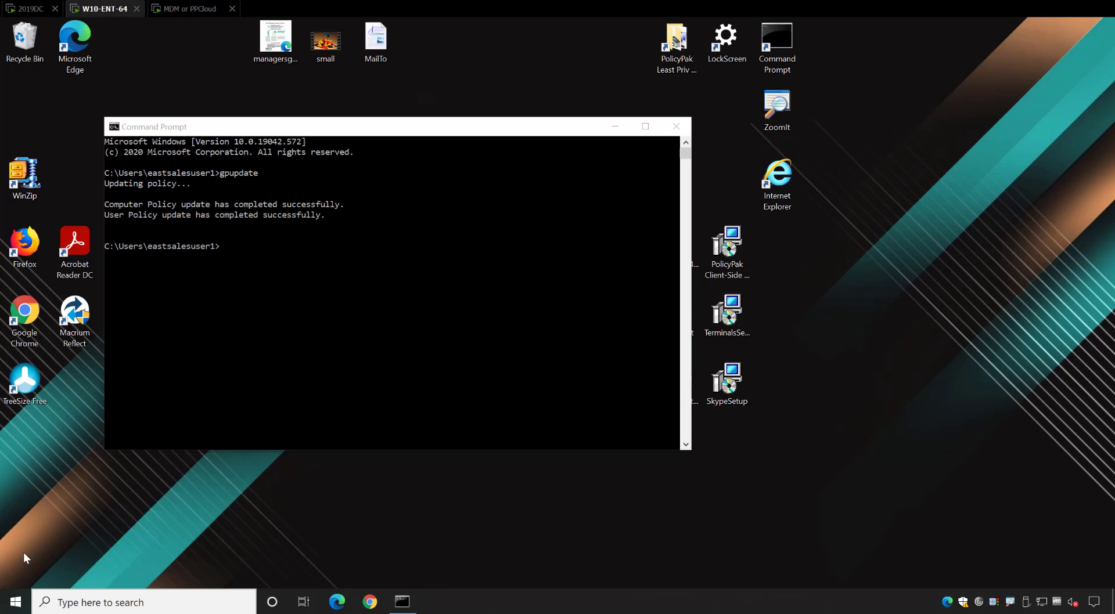
pyautogui.click(15, 604)
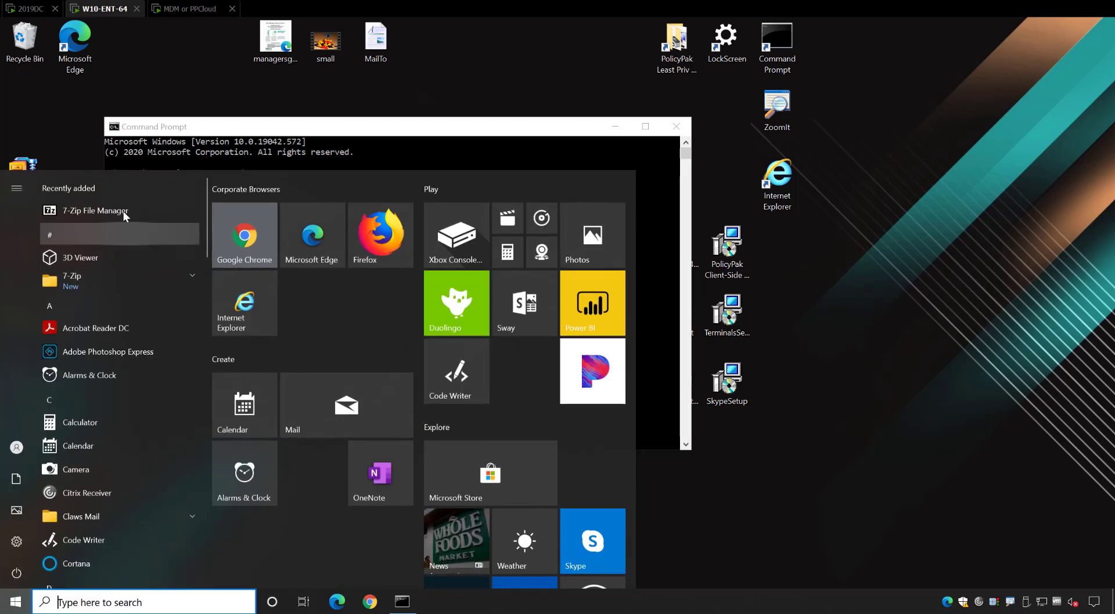
pyautogui.click(124, 211)
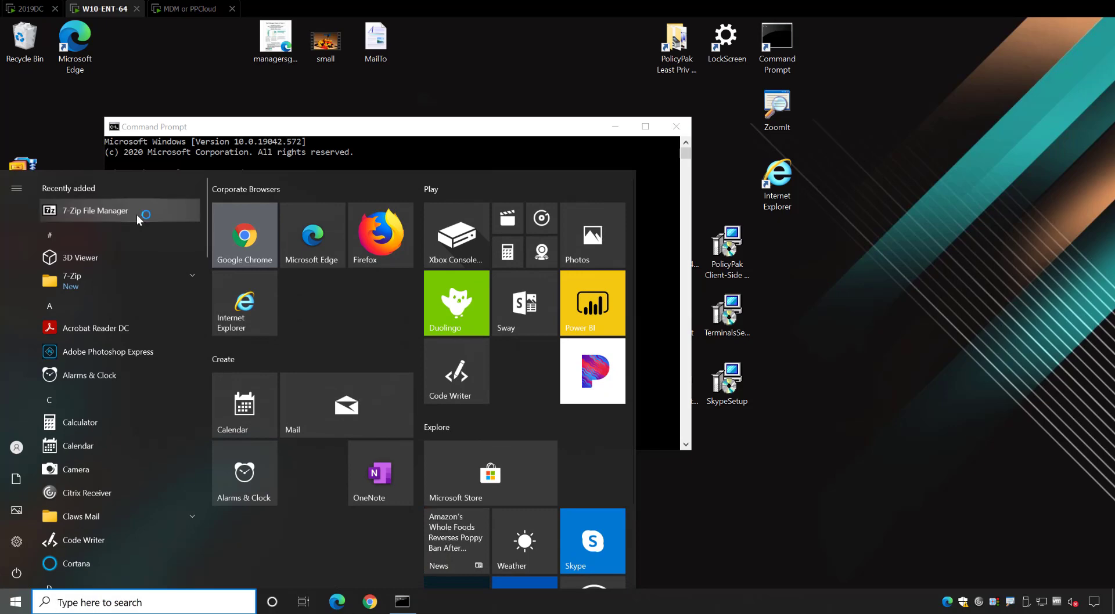
pyautogui.click(252, 159)
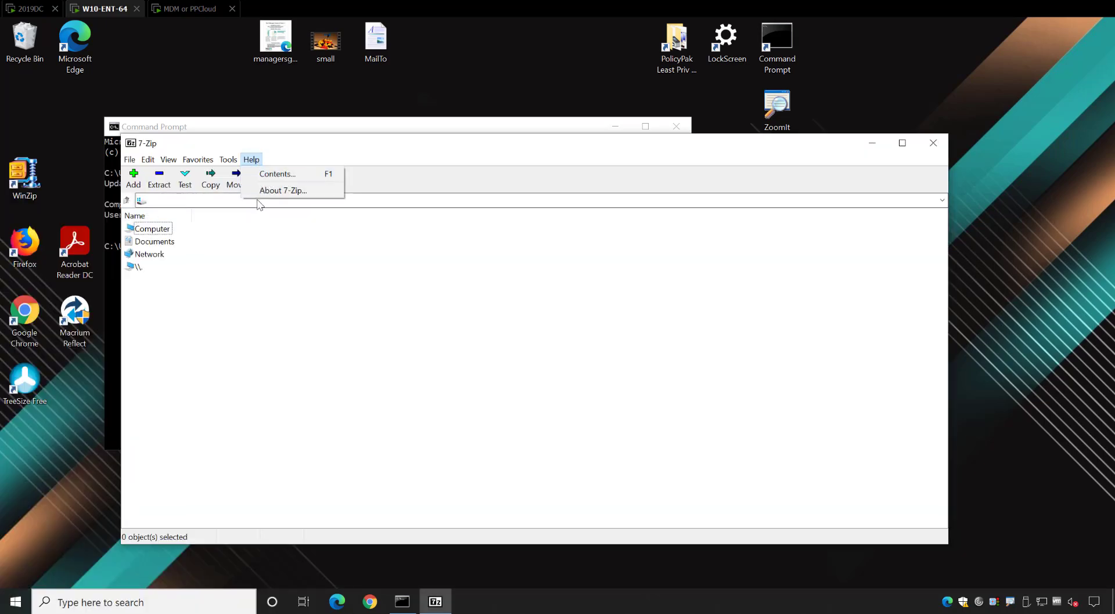
pyautogui.click(268, 190)
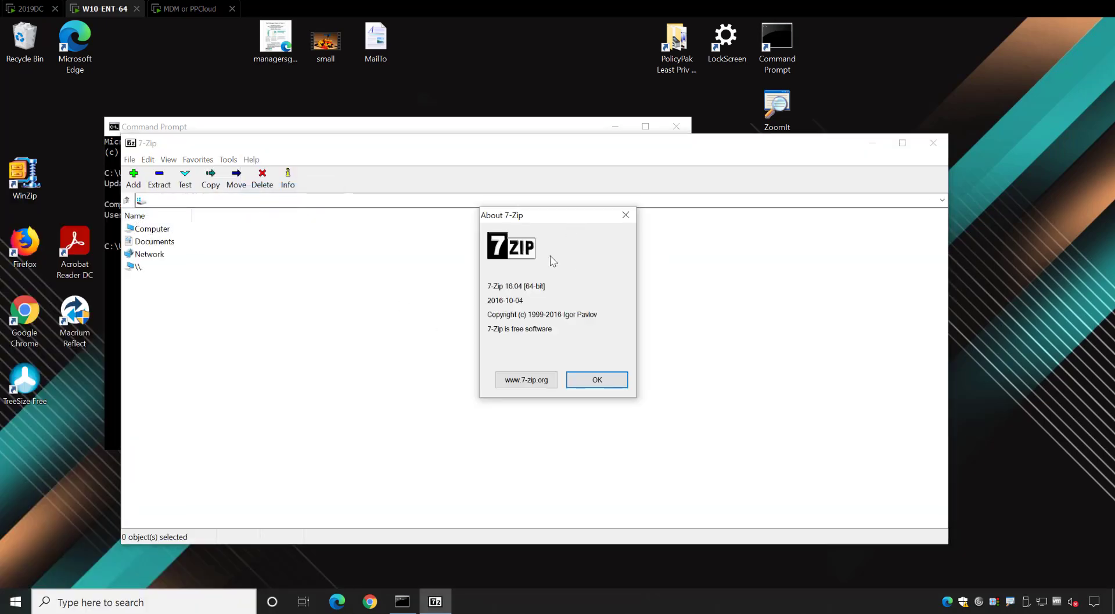
pyautogui.click(597, 381)
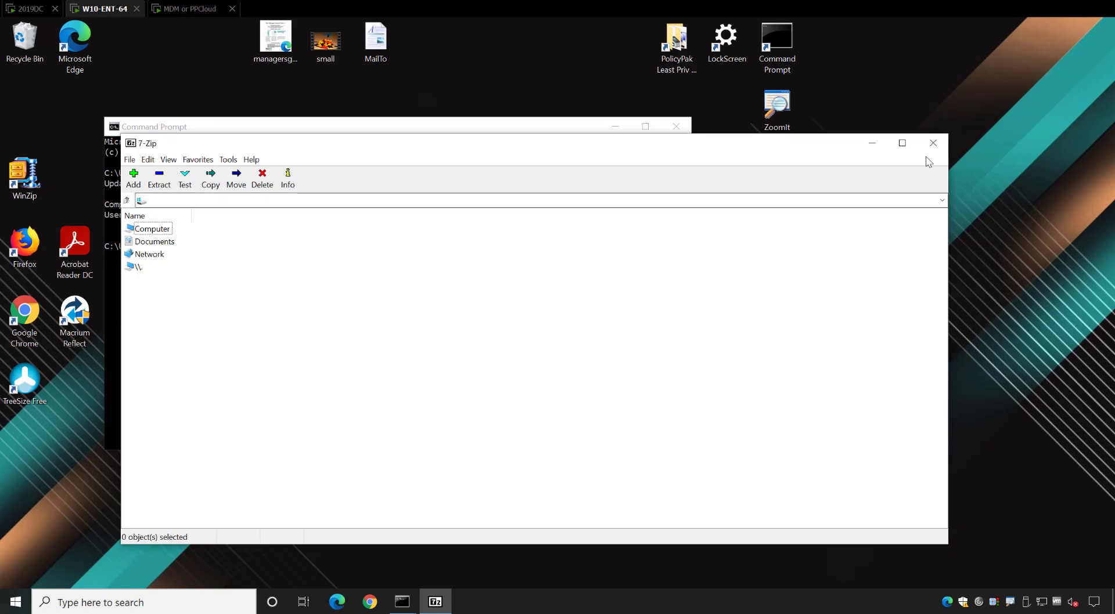
pyautogui.click(932, 143)
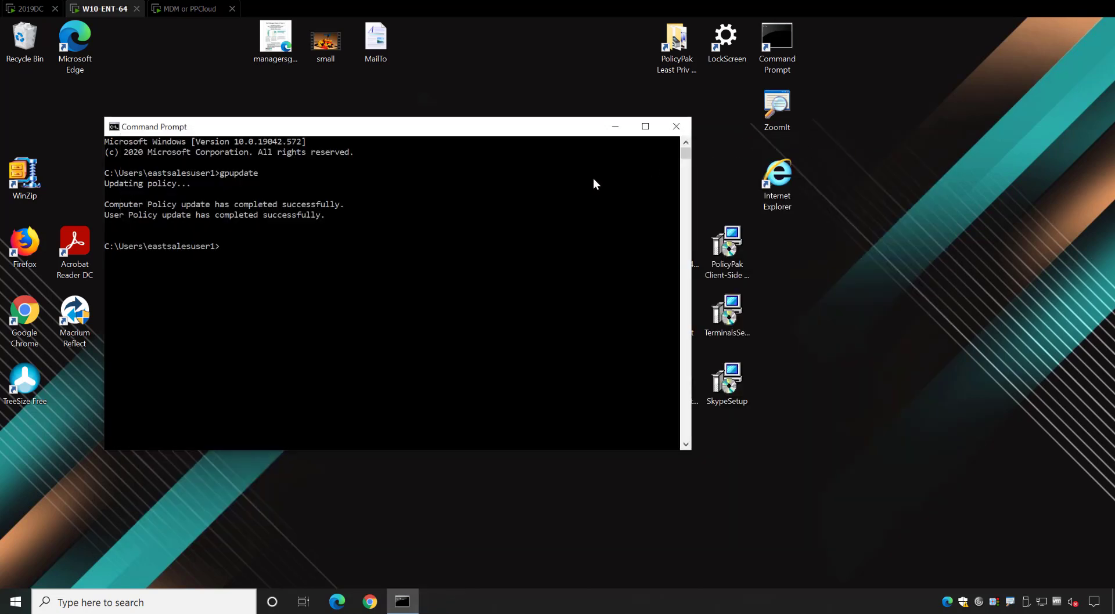
# - Return to the 2019DC machine and open the c:\share folder in File Explorer
pyautogui.click(30, 9)
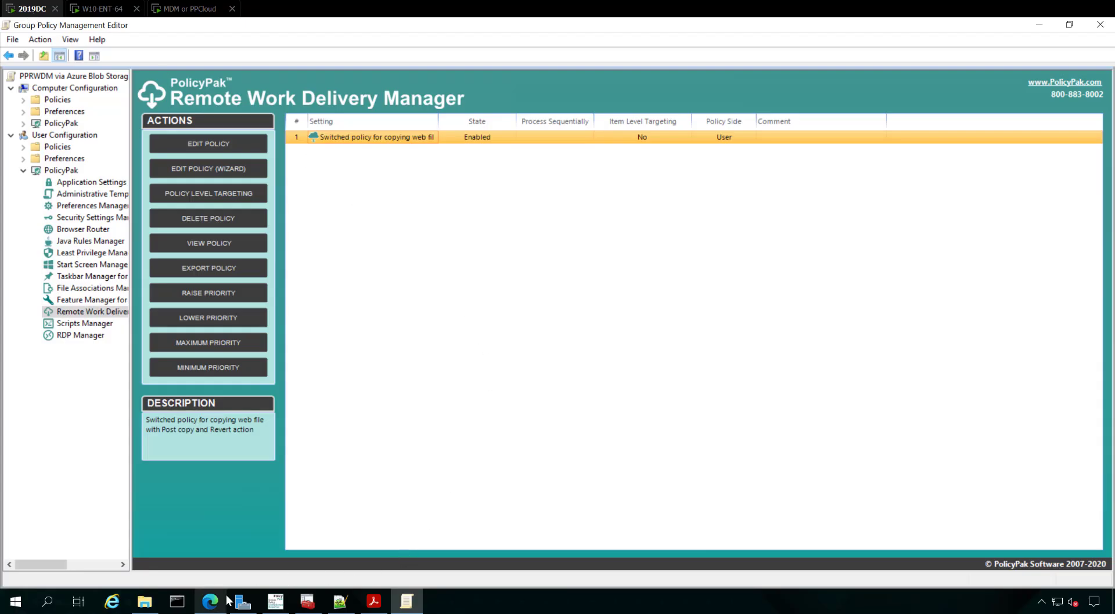
pyautogui.click(209, 607)
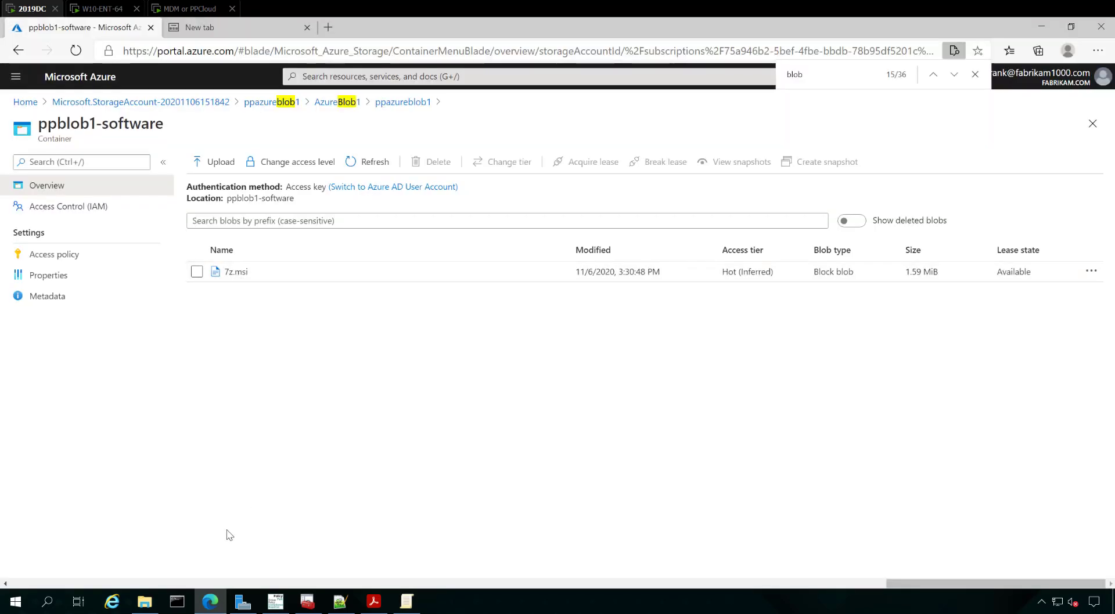
pyautogui.click(144, 602)
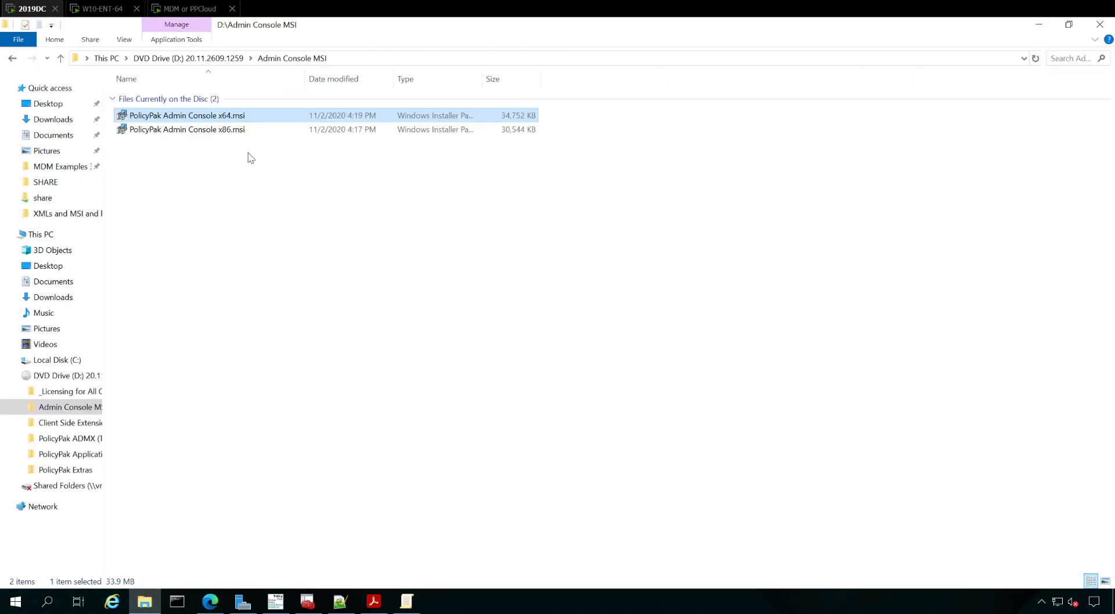
pyautogui.click(377, 58)
pyautogui.write('c:\\share')
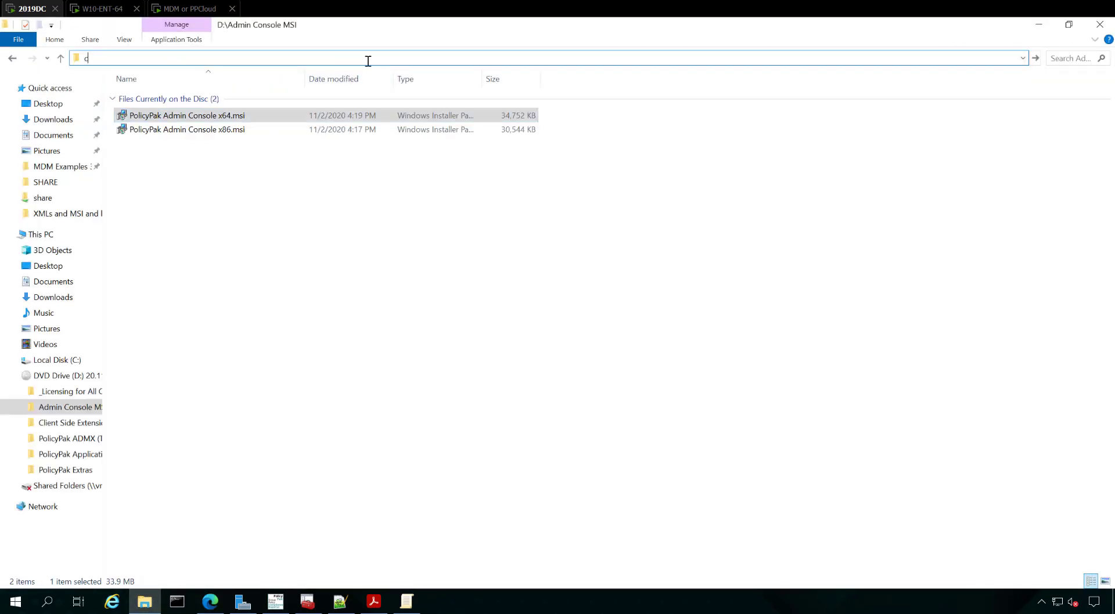
pyautogui.press('Return')
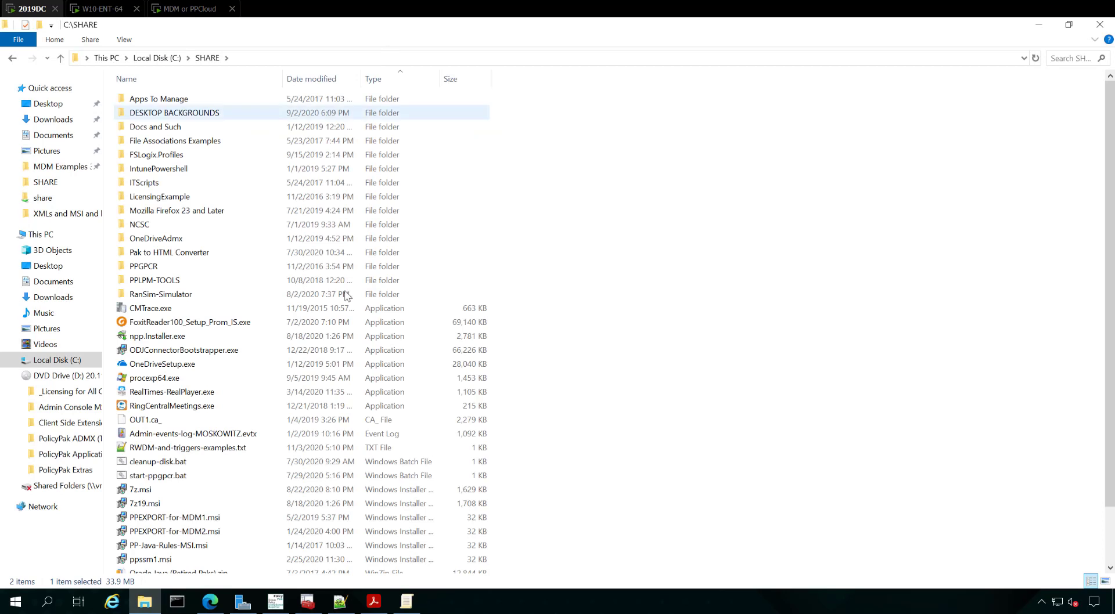
# - Rename 7z.msi in the SHARE folder as 7z16.msi
pyautogui.click(294, 375)
pyautogui.press('7')
pyautogui.scroll(-2, 299, 434)
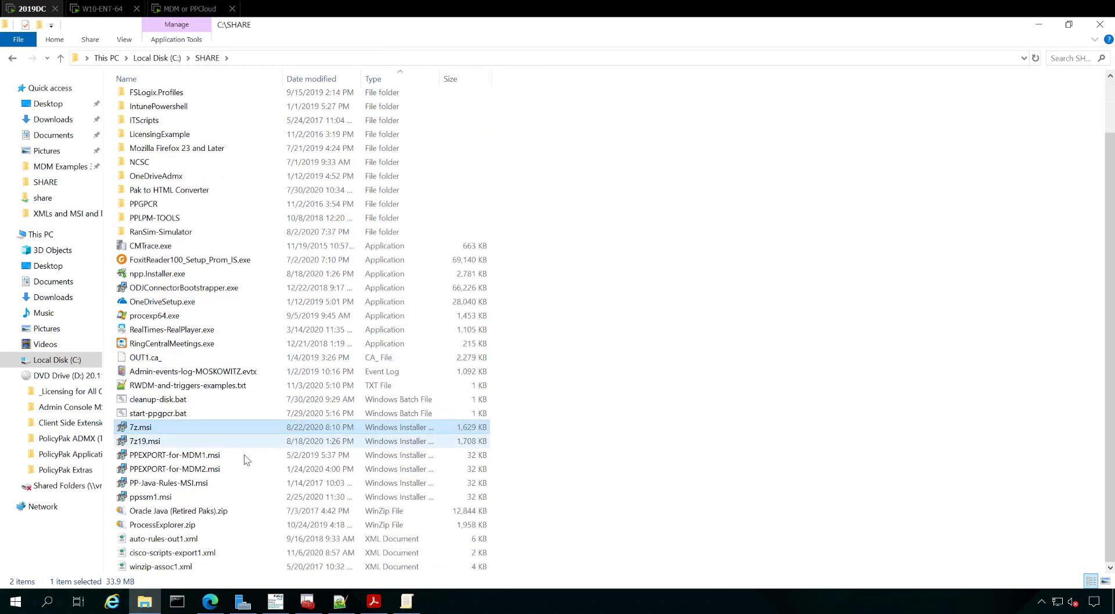
pyautogui.press('F2')
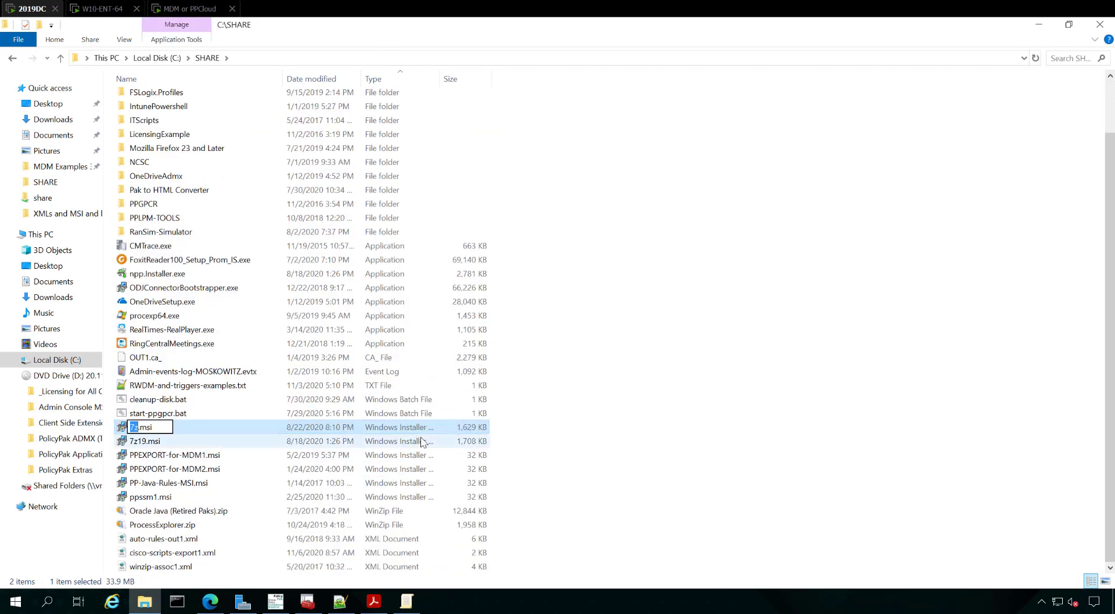
pyautogui.write('16')
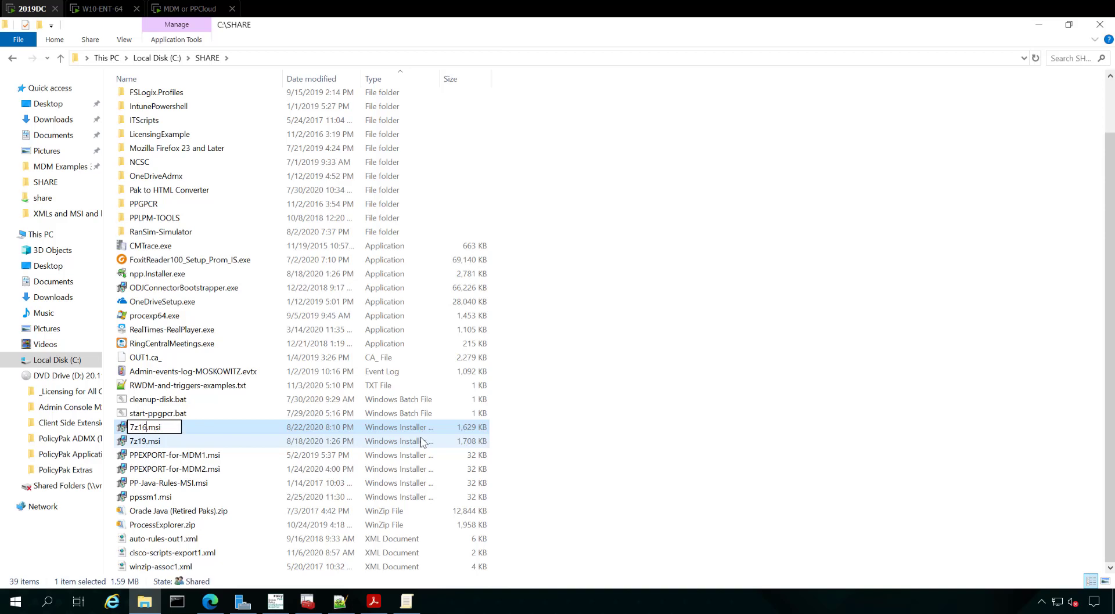
pyautogui.press('Return')
# - Rename 7z19.msi in the SHARE folder as 7z.msi
pyautogui.click(423, 443)
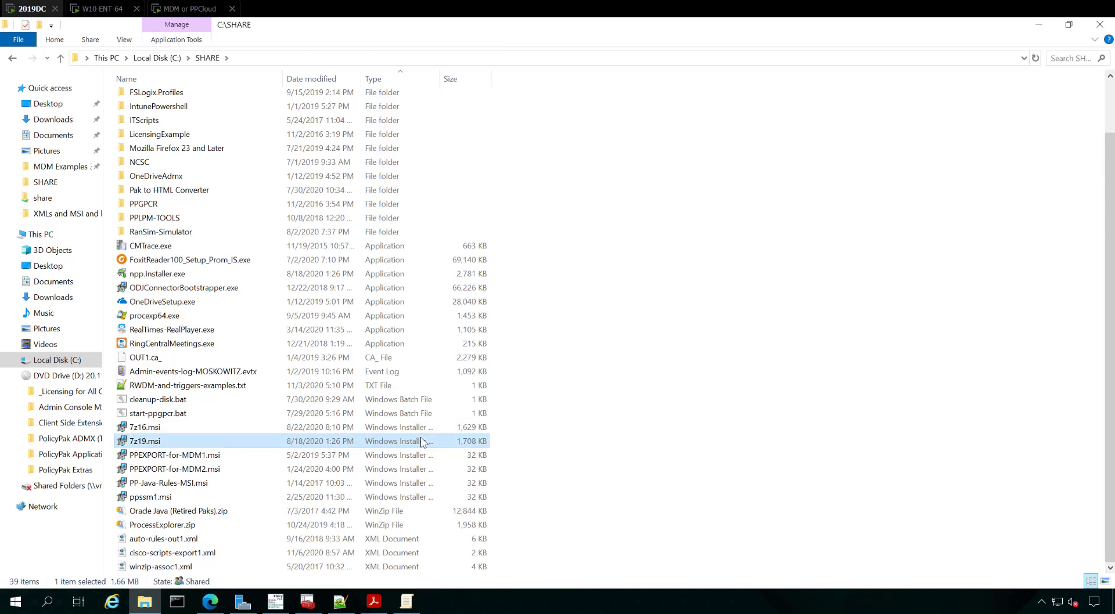
pyautogui.press('F2')
pyautogui.press('Right')
pyautogui.press('Delete')
pyautogui.press('Delete')
pyautogui.press('Return')
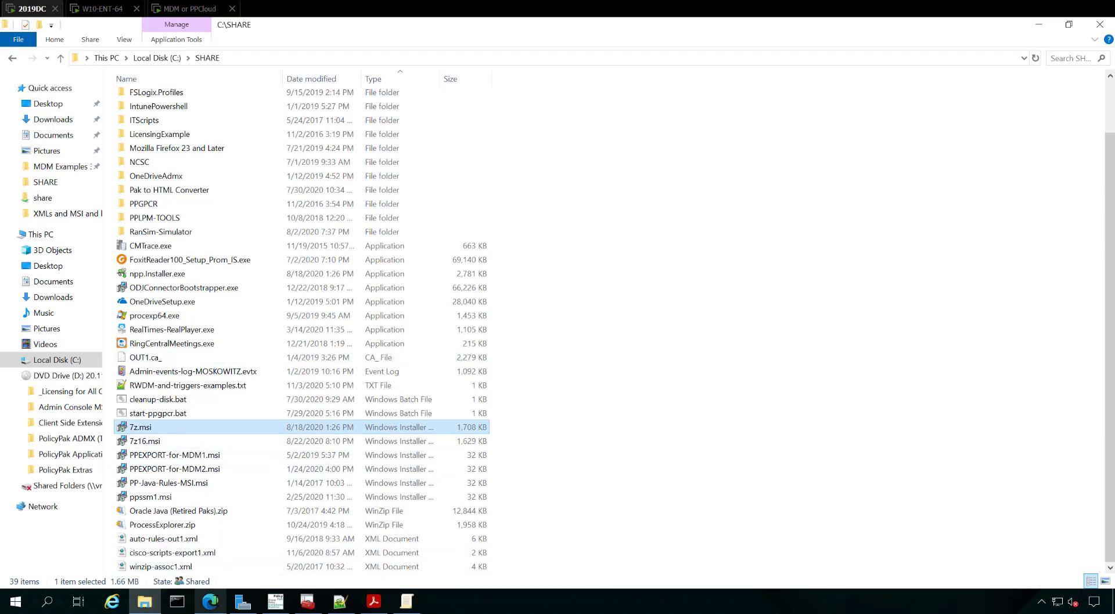
# - Switch to the Azure portal in Edge and start a blob upload to ppblob1-software with overwriting of existing files enabled
pyautogui.click(209, 601)
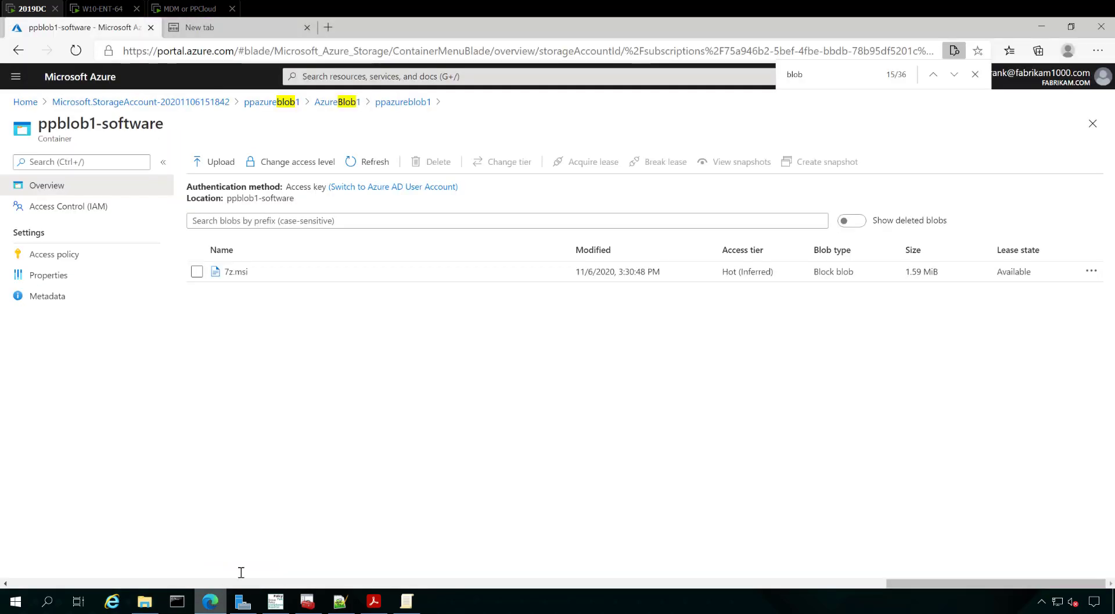
pyautogui.click(196, 272)
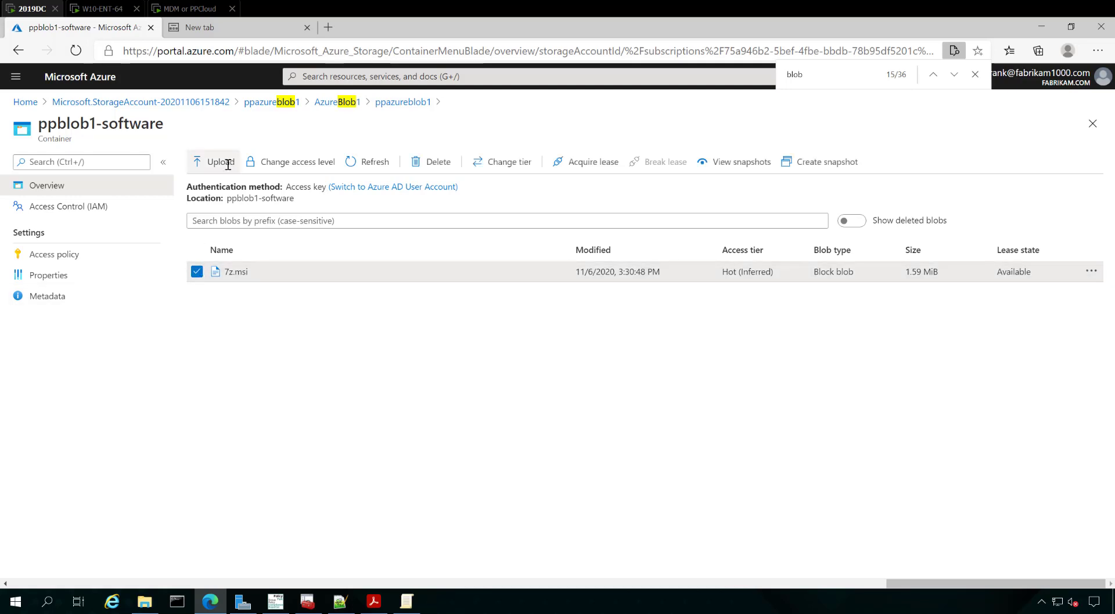
pyautogui.click(234, 169)
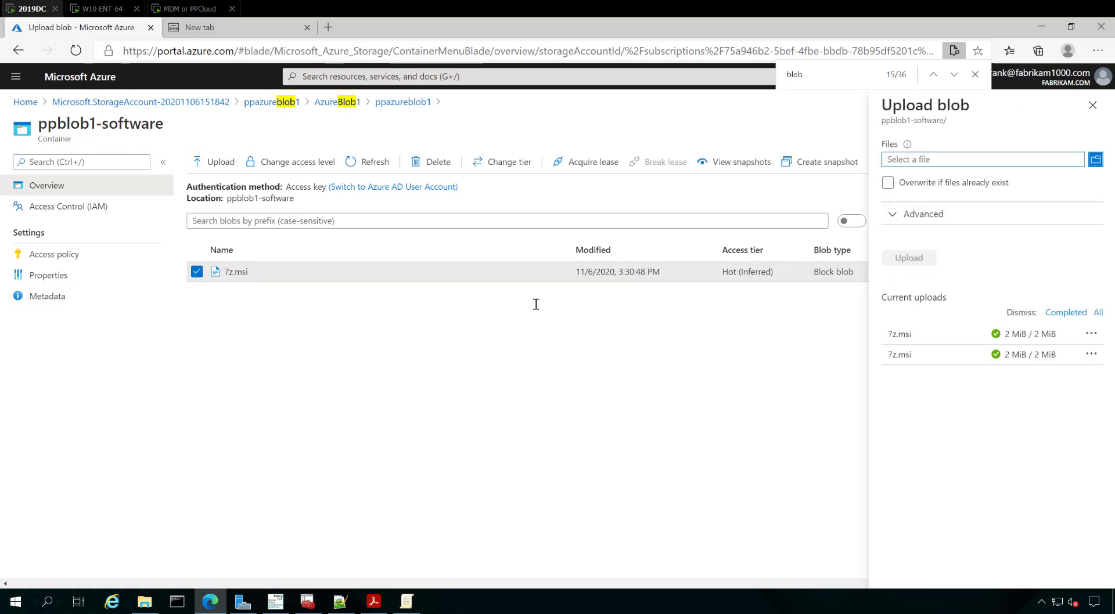
pyautogui.click(1096, 160)
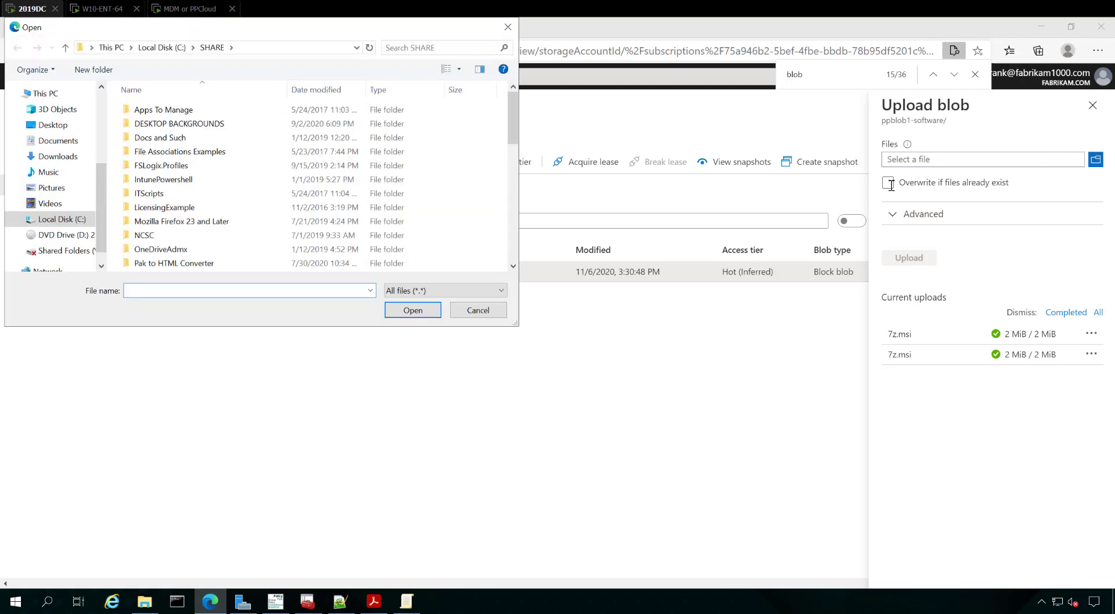
pyautogui.press('Escape')
pyautogui.click(904, 183)
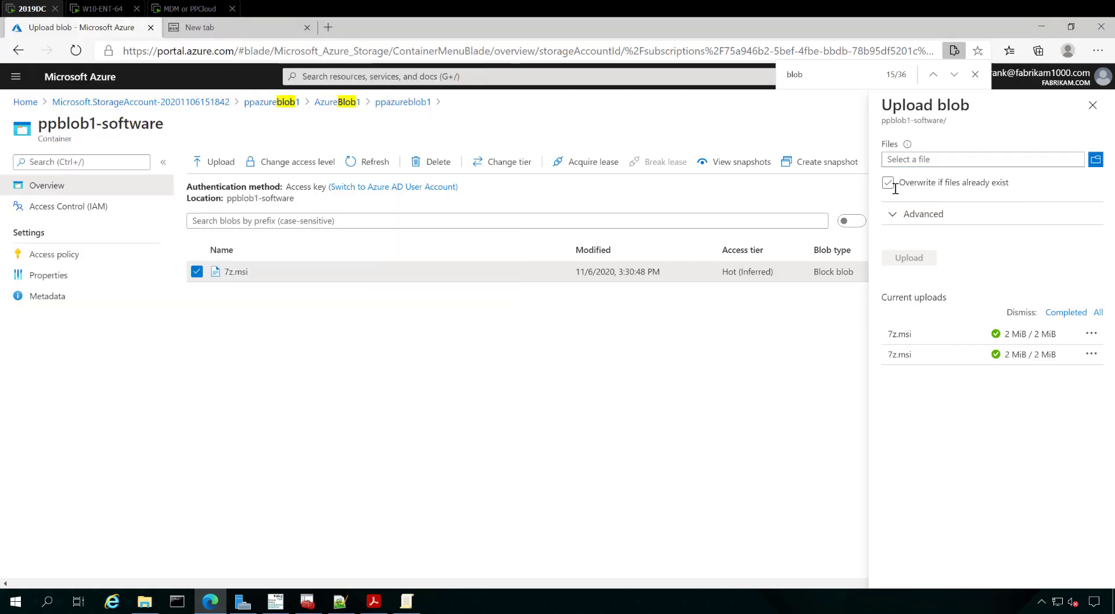
pyautogui.click(903, 185)
# - Upload 7z.msi from the SHARE folder to the ppblob1-software container and close the upload pane
pyautogui.click(1096, 159)
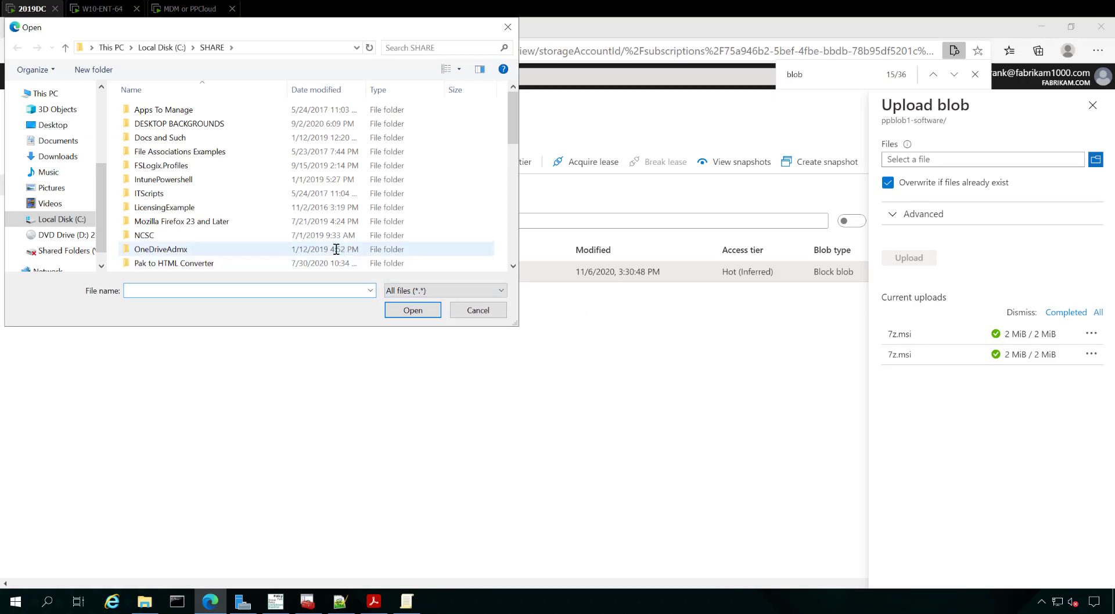
pyautogui.write('7z')
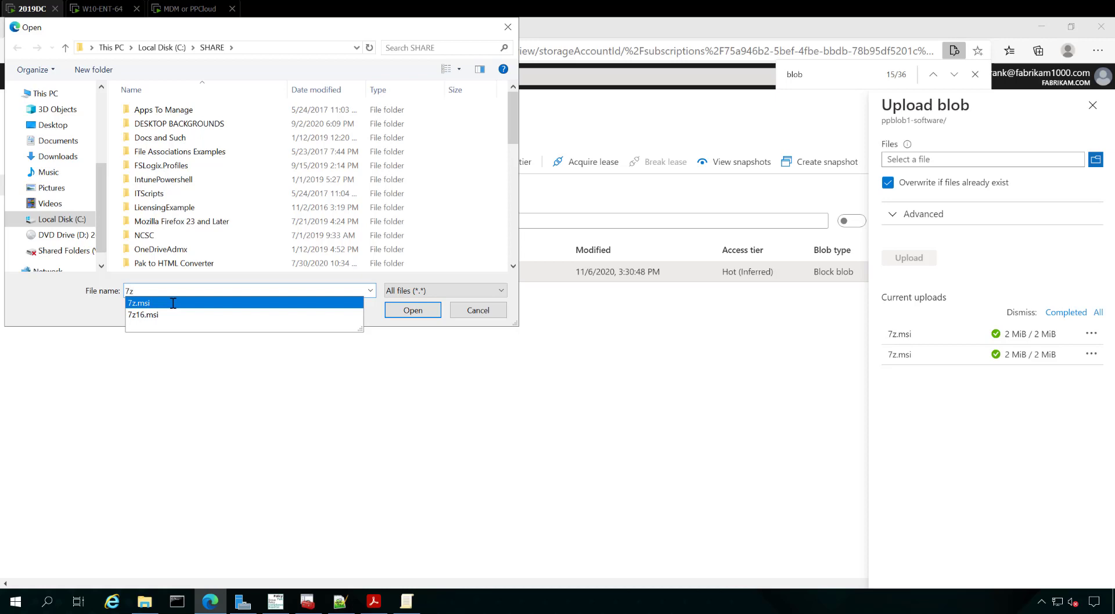
pyautogui.click(173, 303)
pyautogui.click(413, 310)
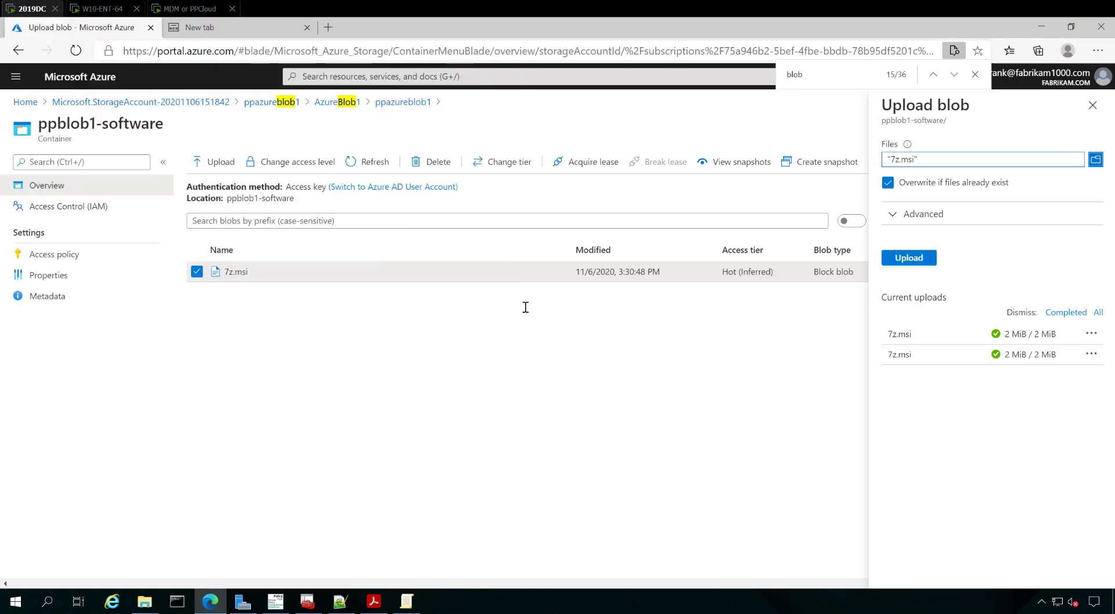
pyautogui.click(926, 263)
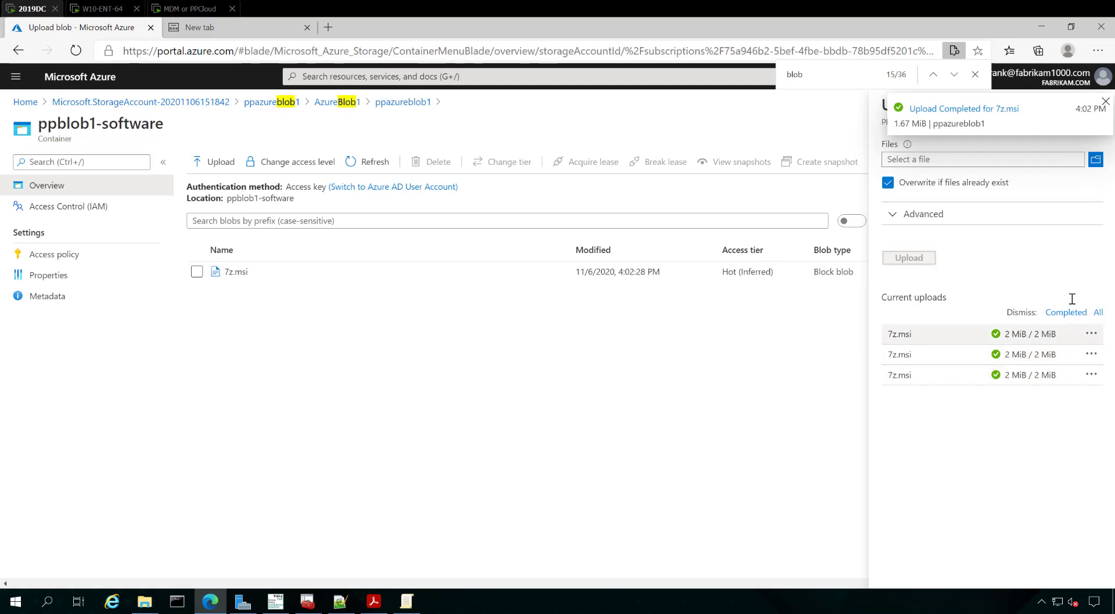
pyautogui.click(1107, 101)
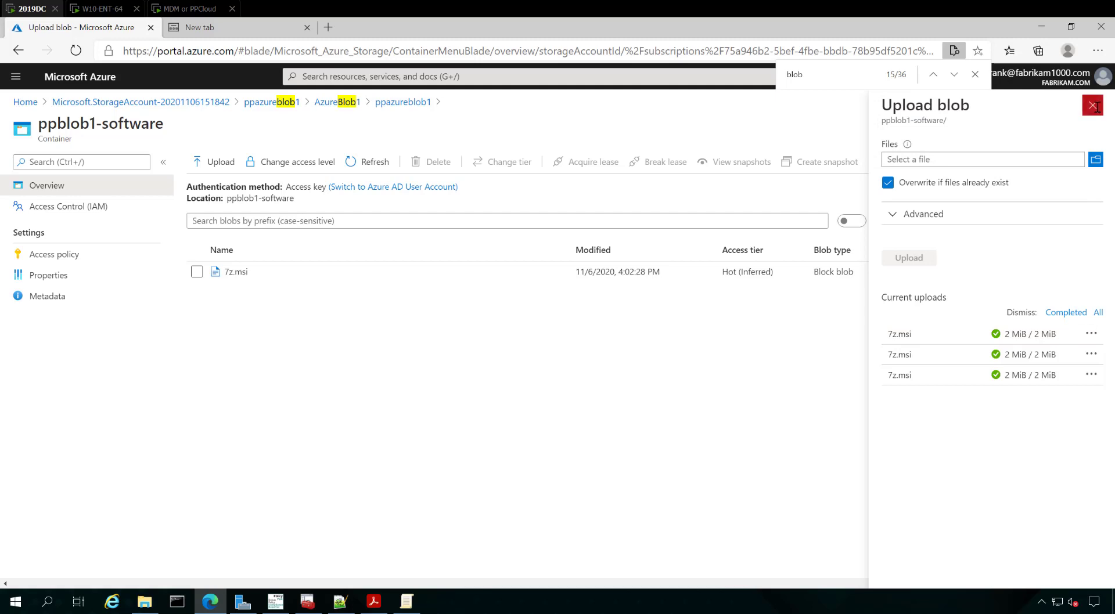
pyautogui.click(1093, 106)
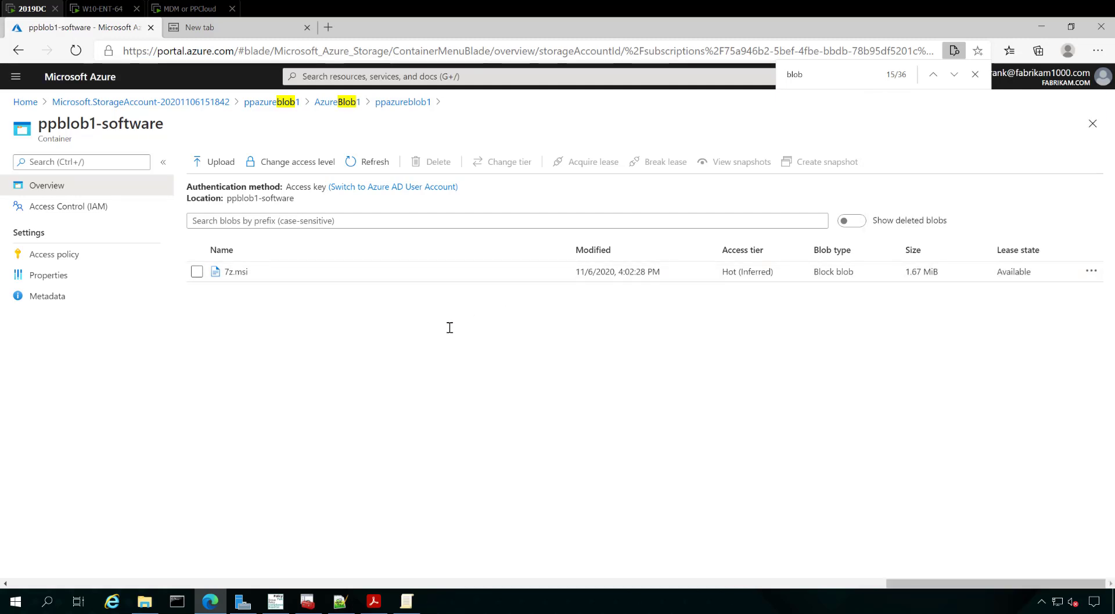
# - On the W10-ENT-64 machine, launch 7-Zip File Manager, check its version in the About information, and close it
pyautogui.click(109, 9)
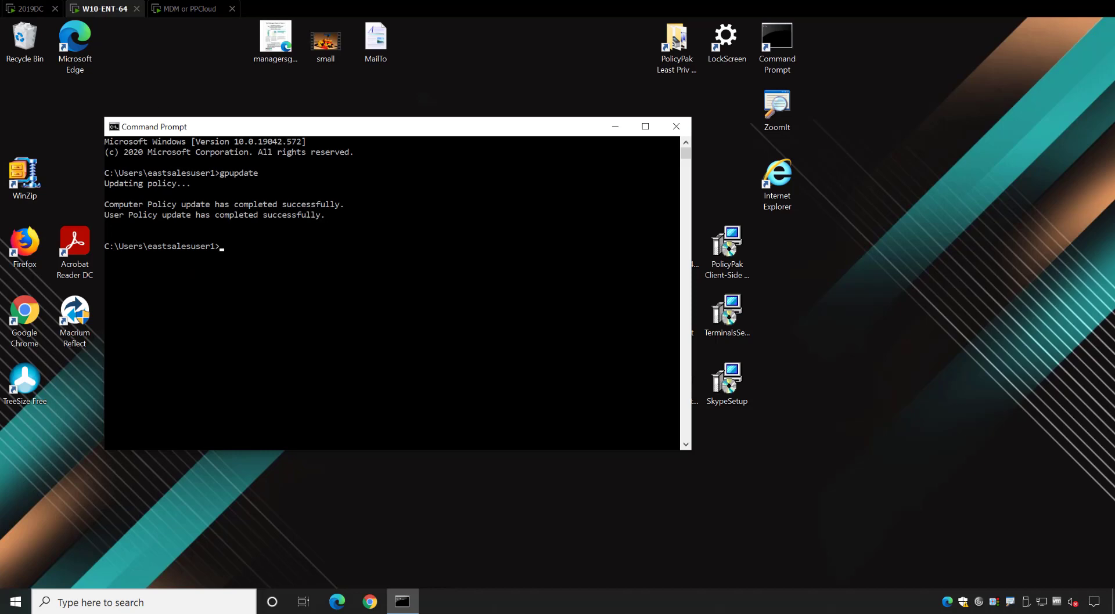
pyautogui.click(16, 602)
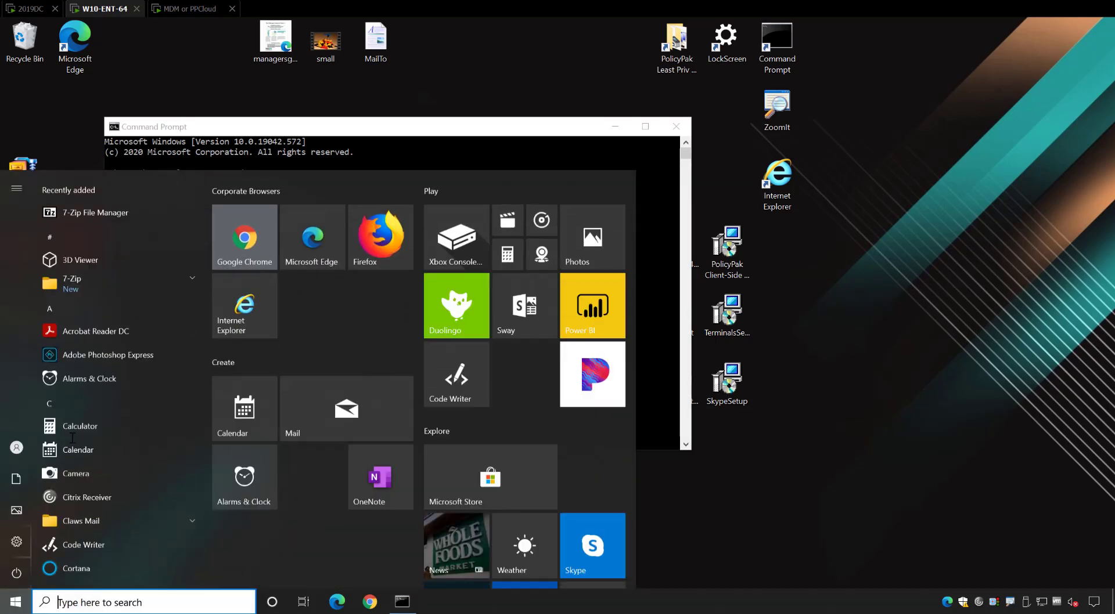
pyautogui.click(94, 211)
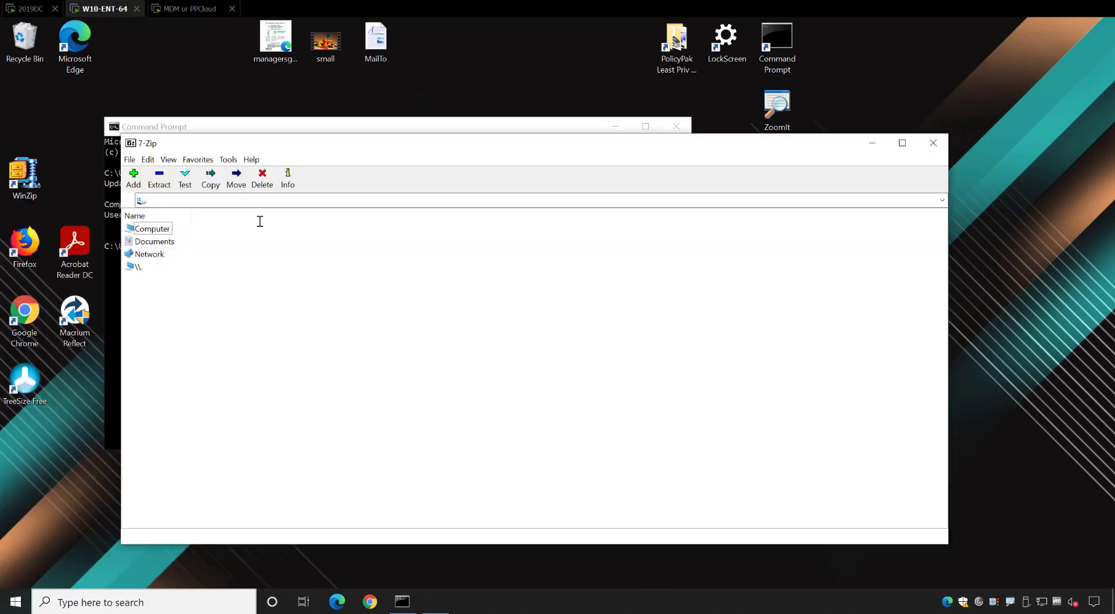
pyautogui.click(253, 160)
pyautogui.click(265, 189)
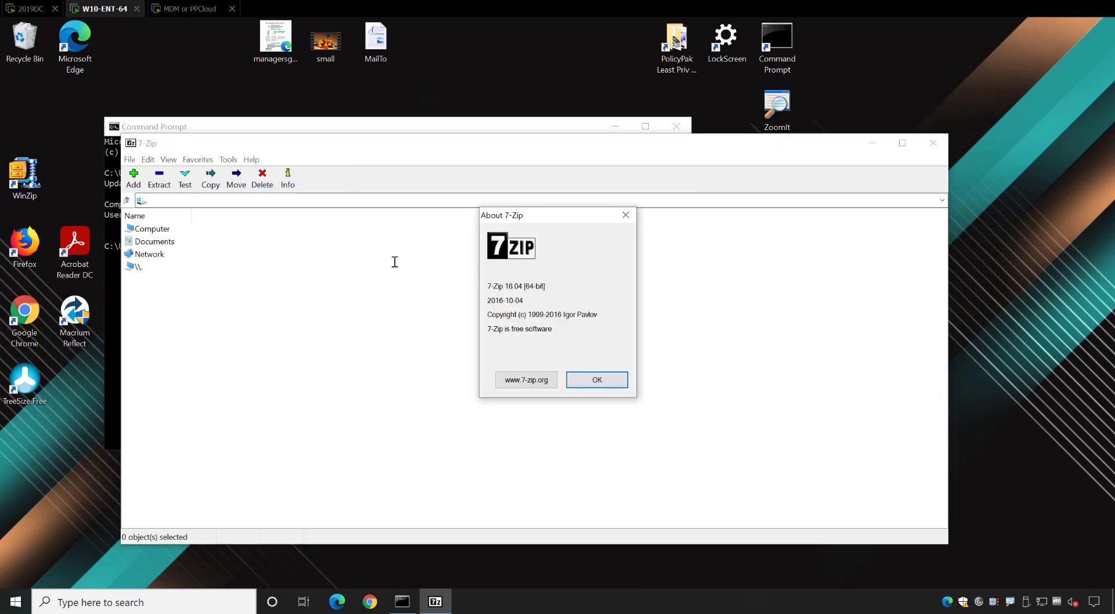
pyautogui.click(626, 216)
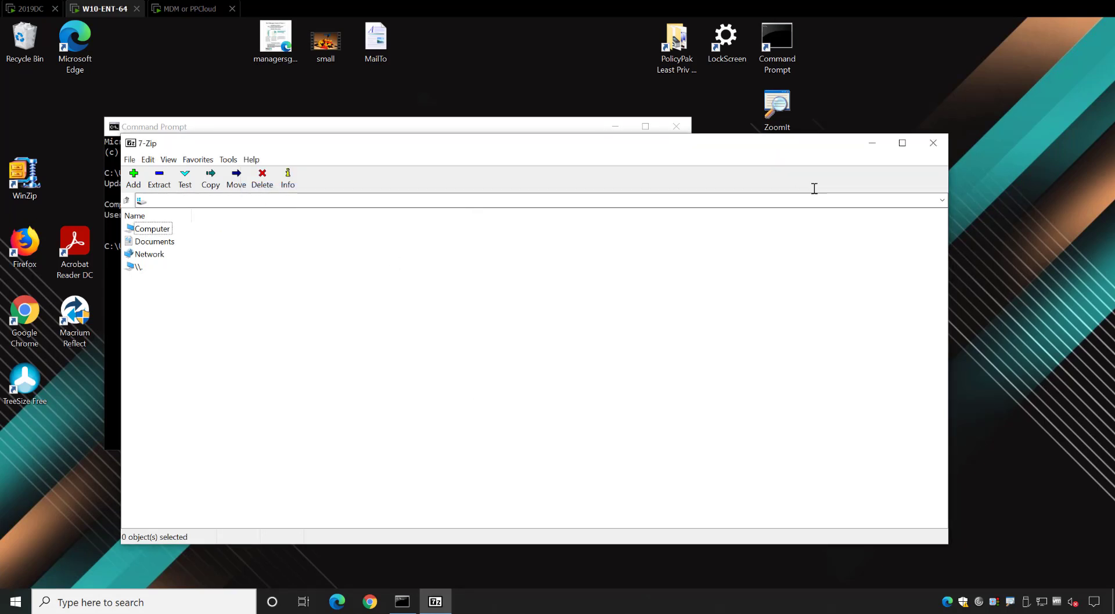
pyautogui.click(933, 143)
# - Run gpupdate in the Command Prompt on W10-ENT-64 to refresh Group Policy
pyautogui.click(509, 256)
pyautogui.press('Escape')
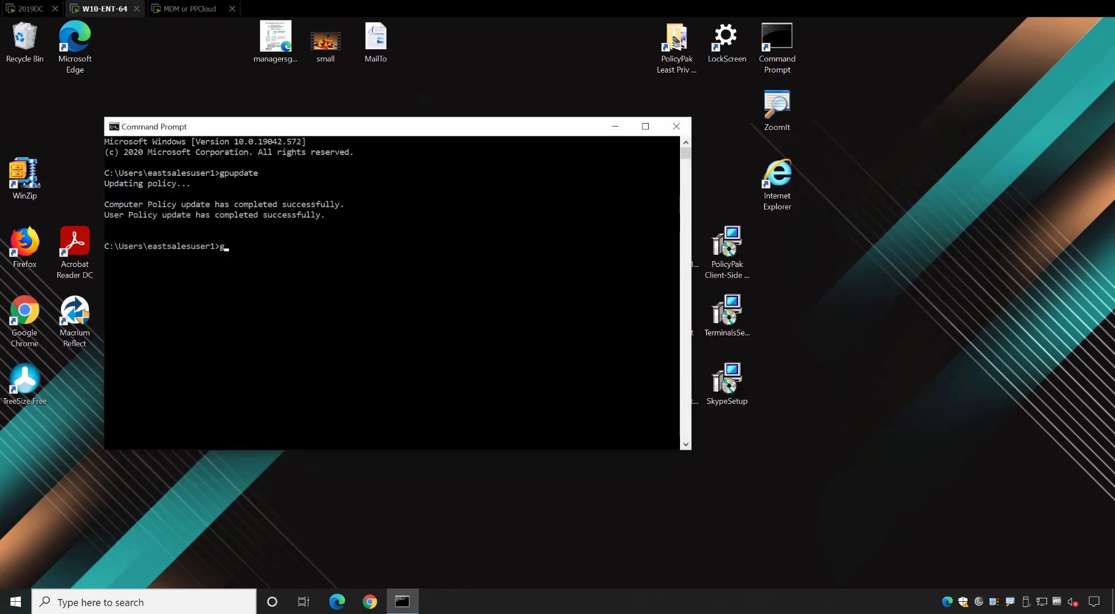
pyautogui.write('gpupdate')
pyautogui.press('Return')
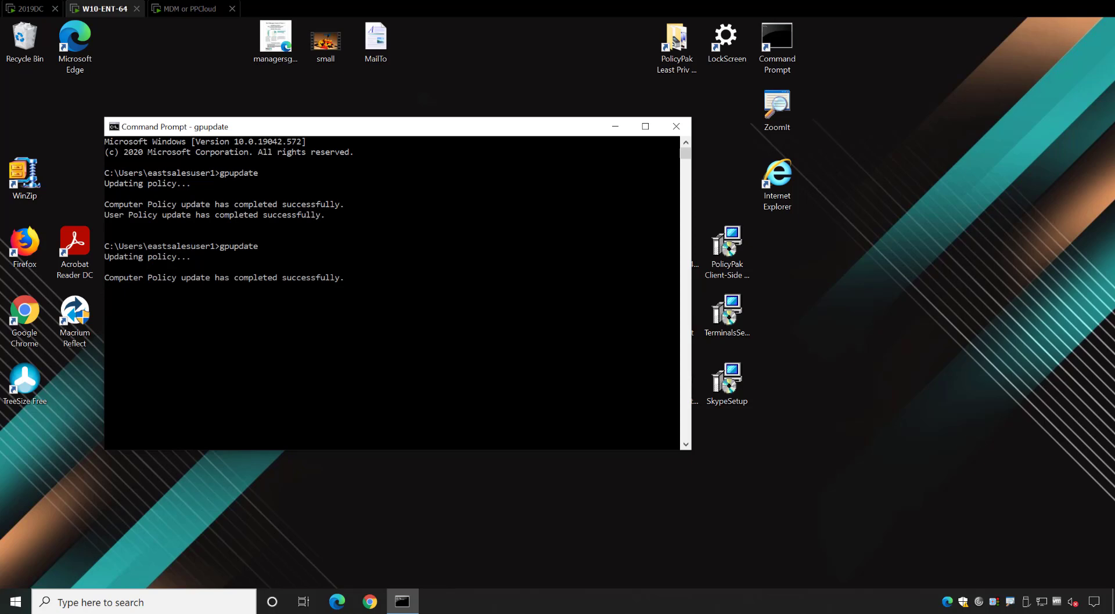
pyautogui.click(155, 521)
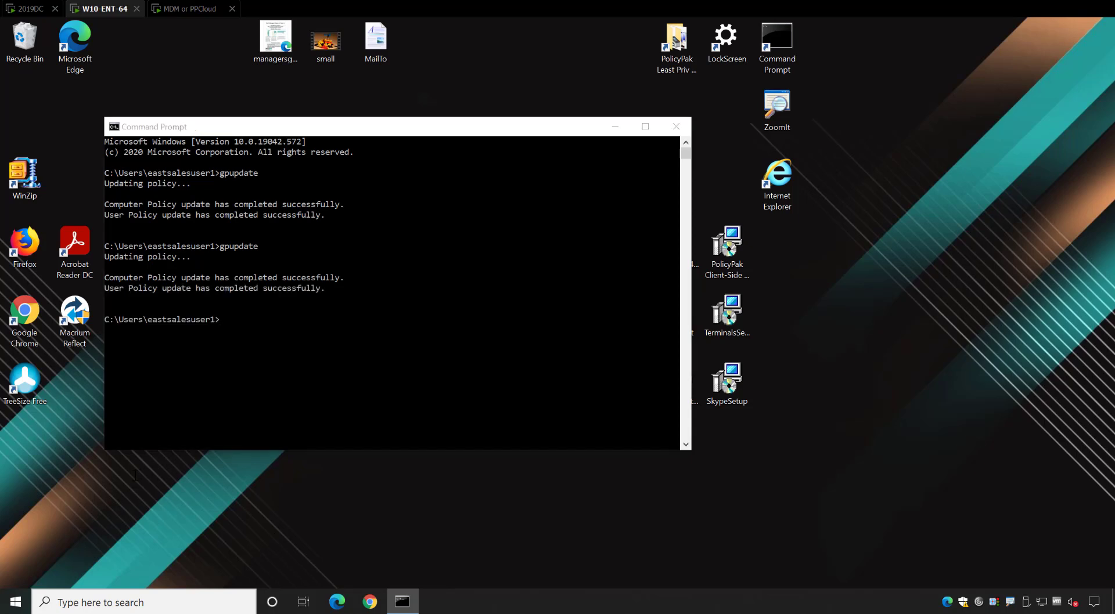
# - Relaunch 7-Zip File Manager after the policy refresh and open its About information to check the version
pyautogui.click(17, 601)
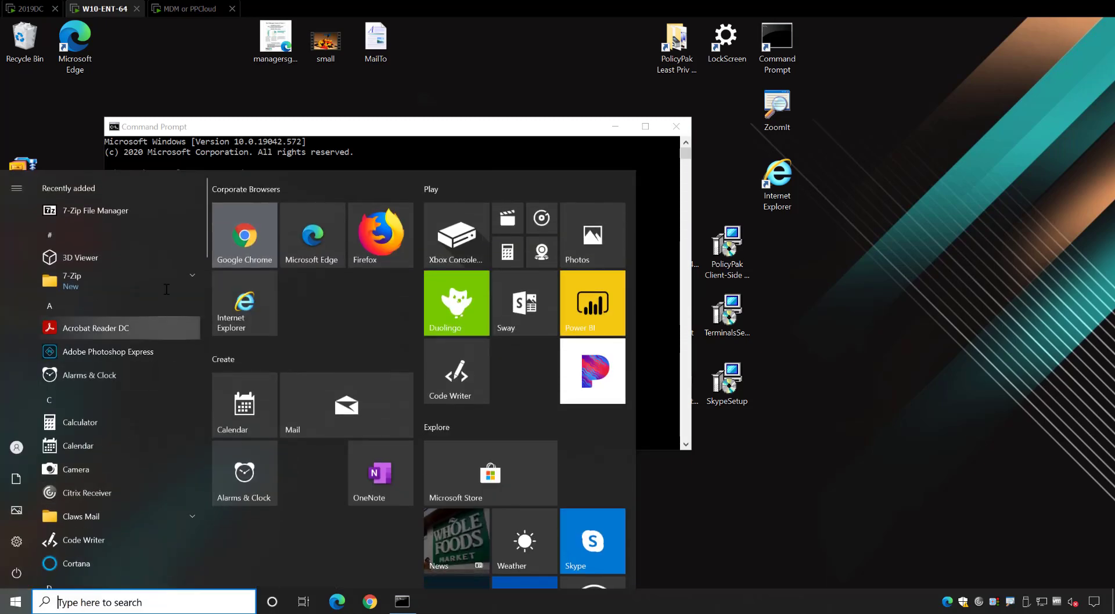
pyautogui.click(116, 210)
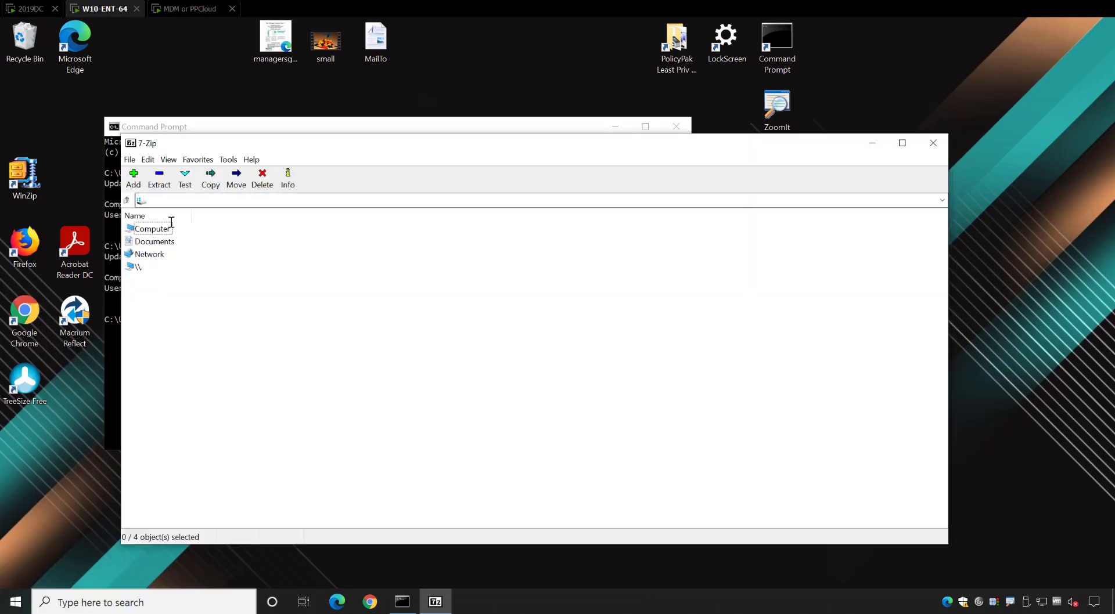
pyautogui.click(249, 161)
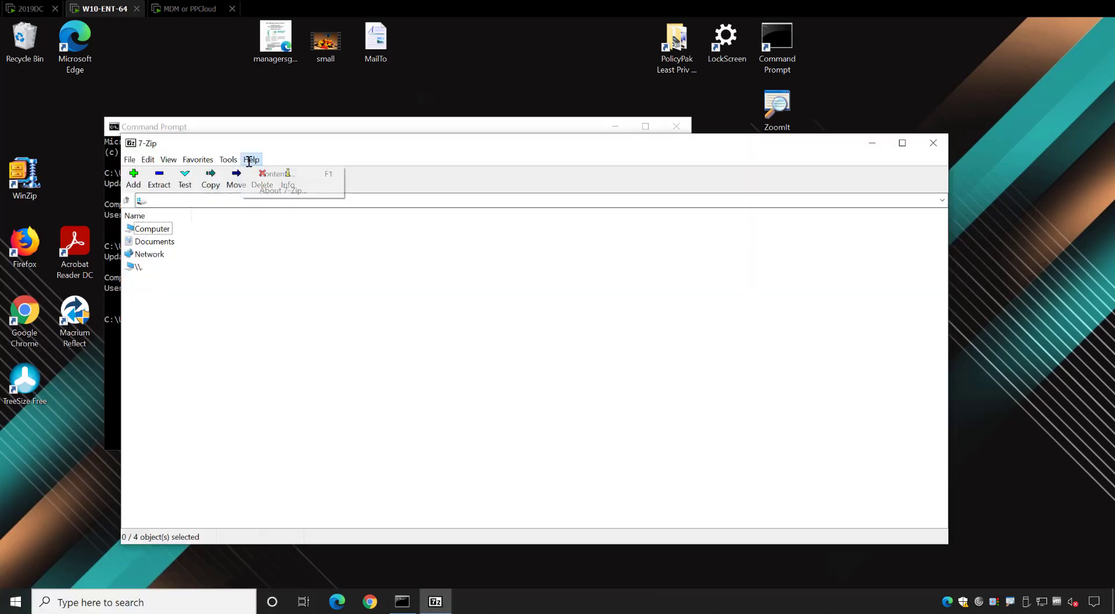
pyautogui.click(259, 188)
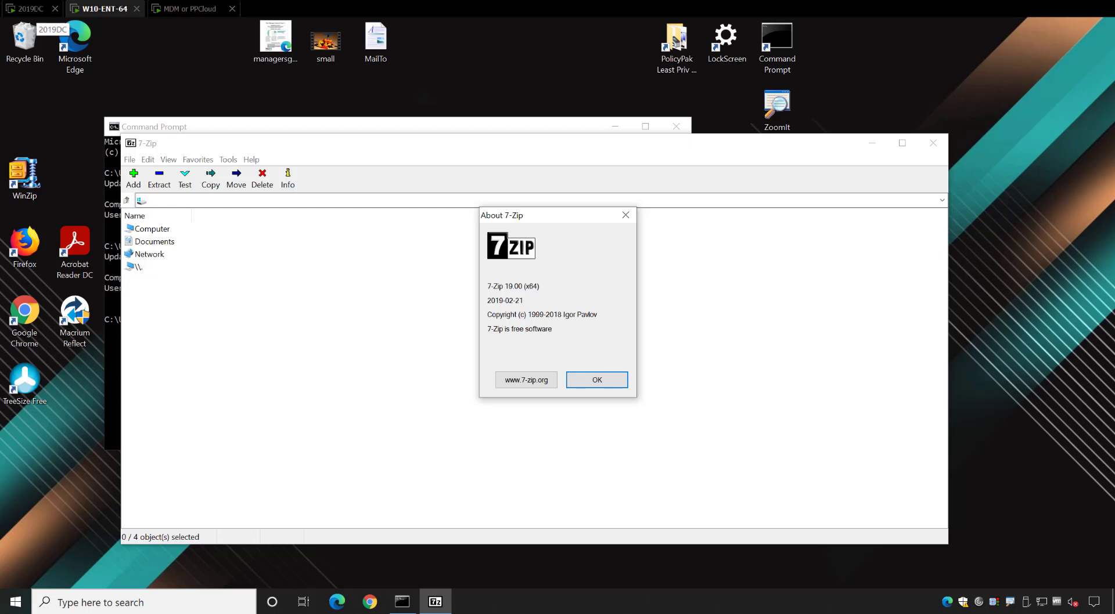
# - On the 2019DC machine, review the Remote Work Delivery Manager policy with a wider Setting column, and return to the Azure container in Edge
pyautogui.click(29, 8)
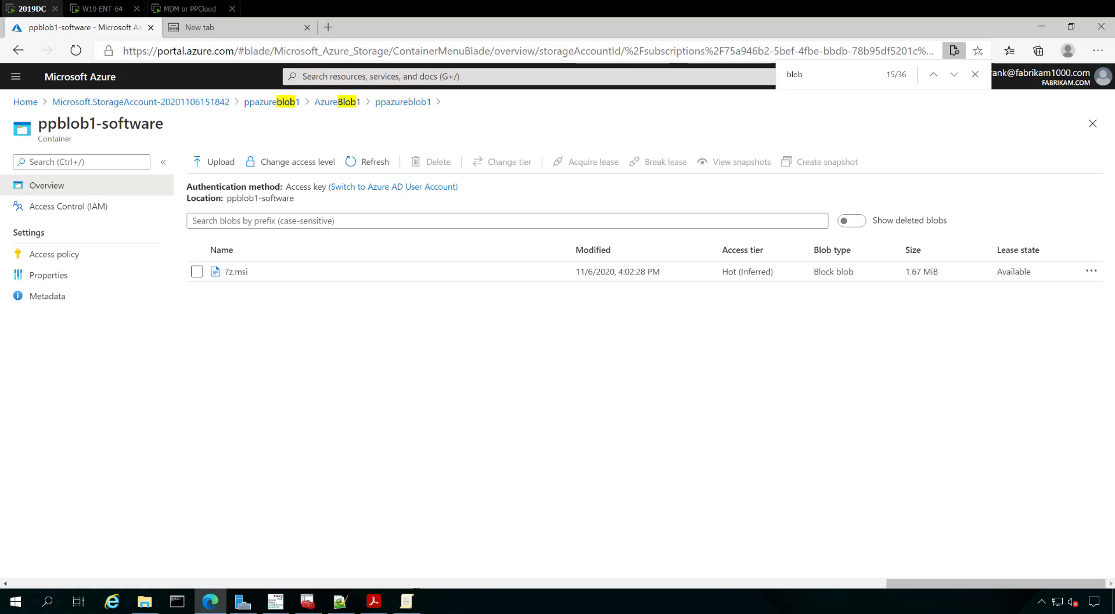
pyautogui.click(406, 602)
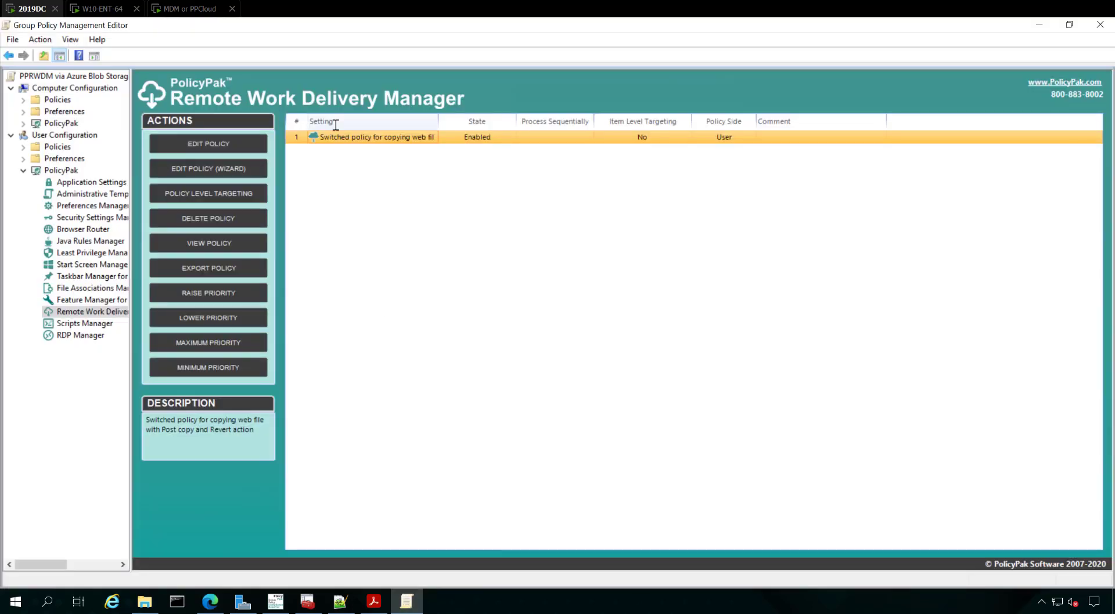
pyautogui.moveTo(439, 121); pyautogui.dragTo(485, 120)
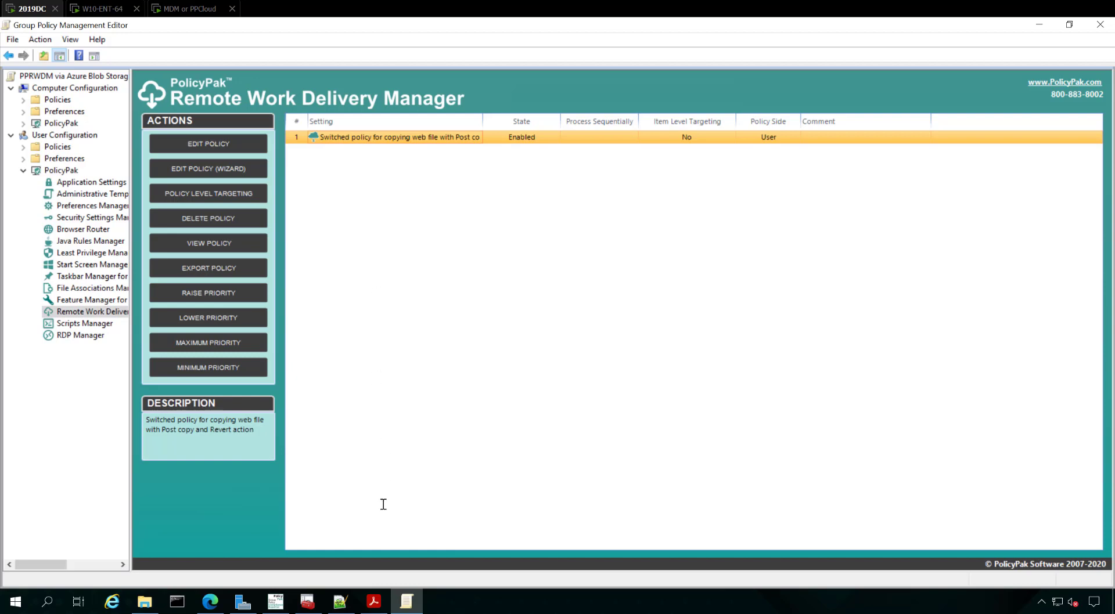
pyautogui.click(210, 601)
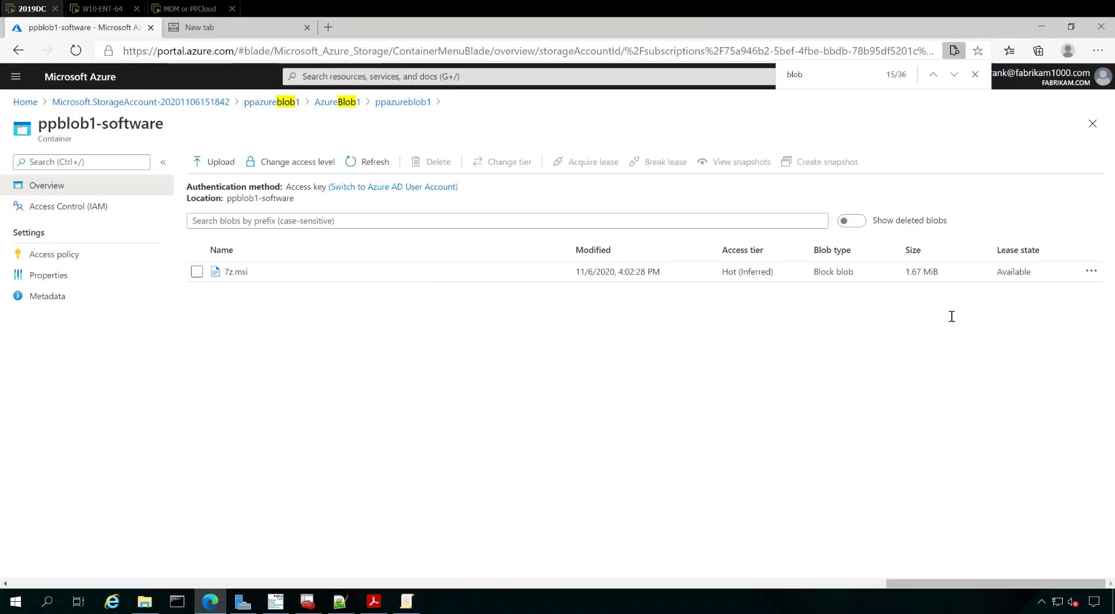